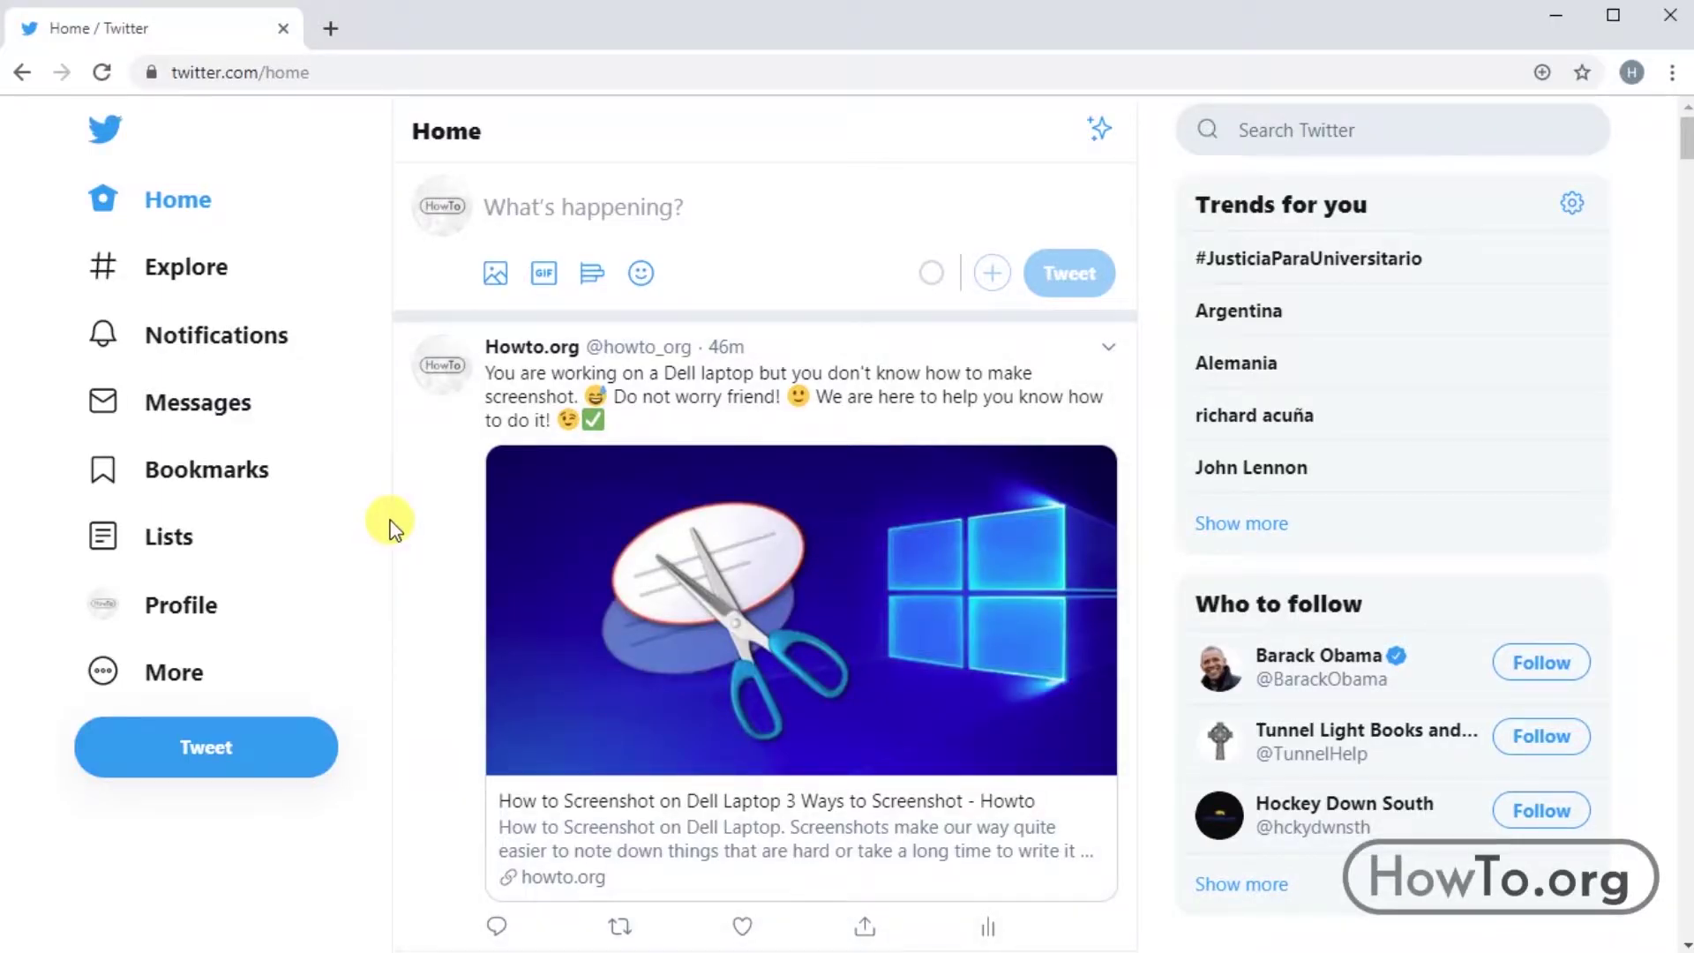
Go to the empty Lists page and begin a new list
{"action": "left_click", "coordinate": [170, 536]}
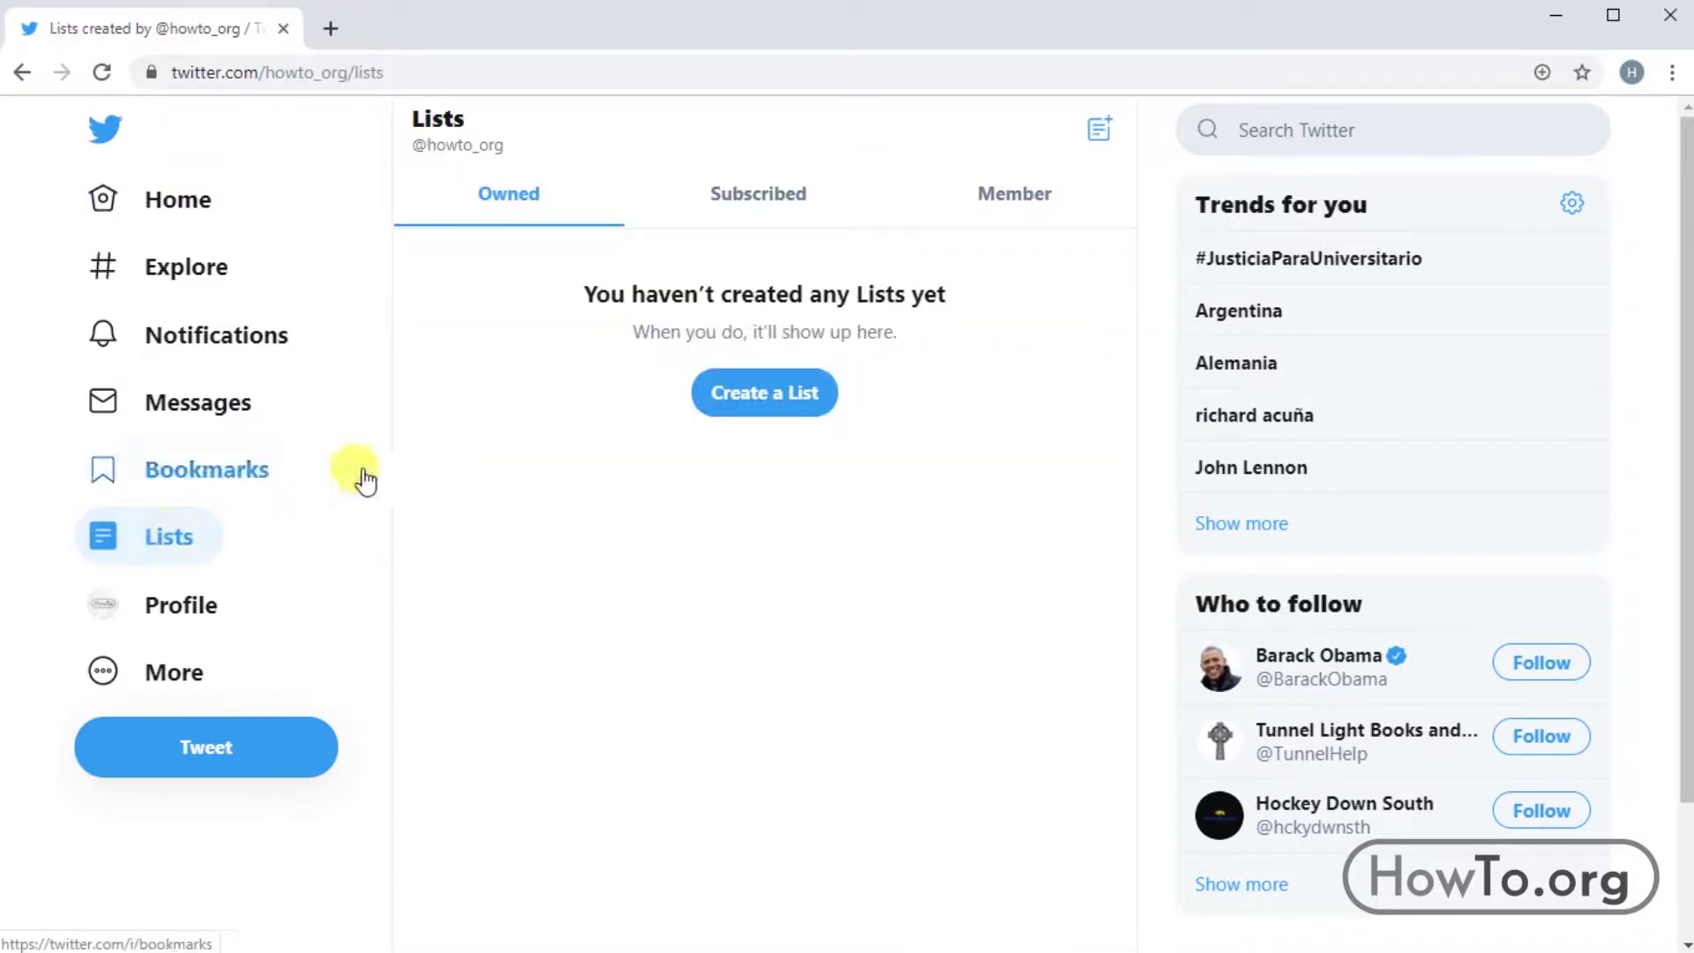
{"action": "left_click", "coordinate": [764, 392]}
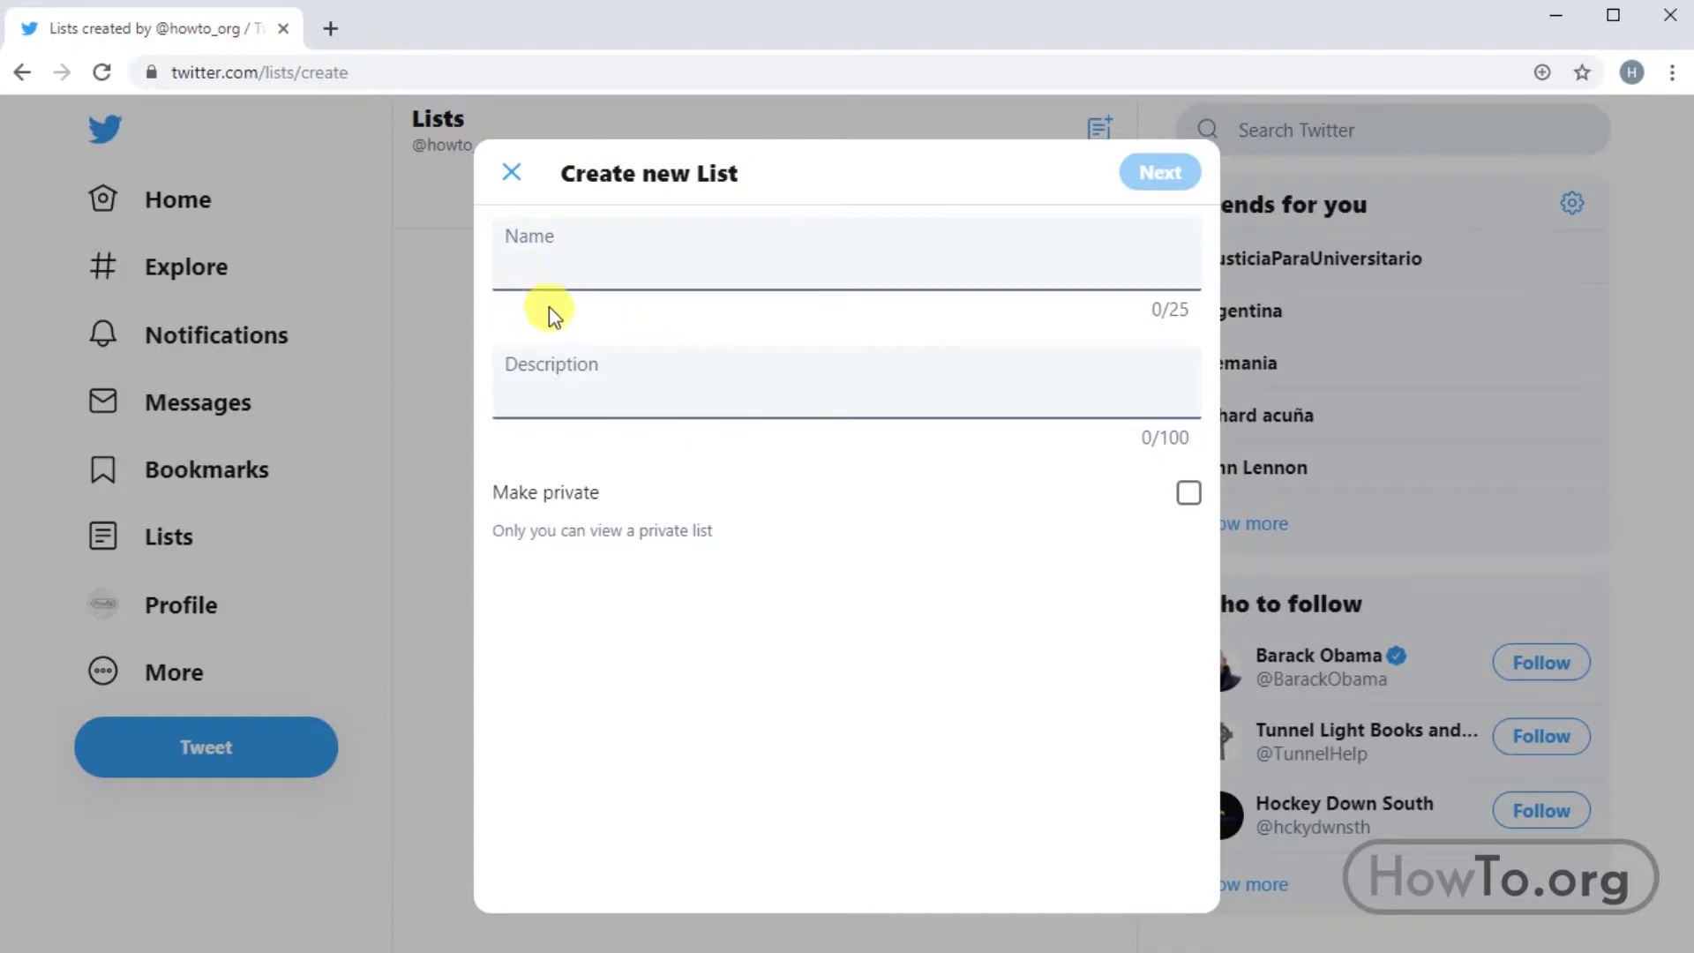
Name the list 'News Graphic Design' with description 'Example text here', keeping it public
{"action": "left_click", "coordinate": [558, 277]}
{"action": "type", "text": "News Graphic Design"}
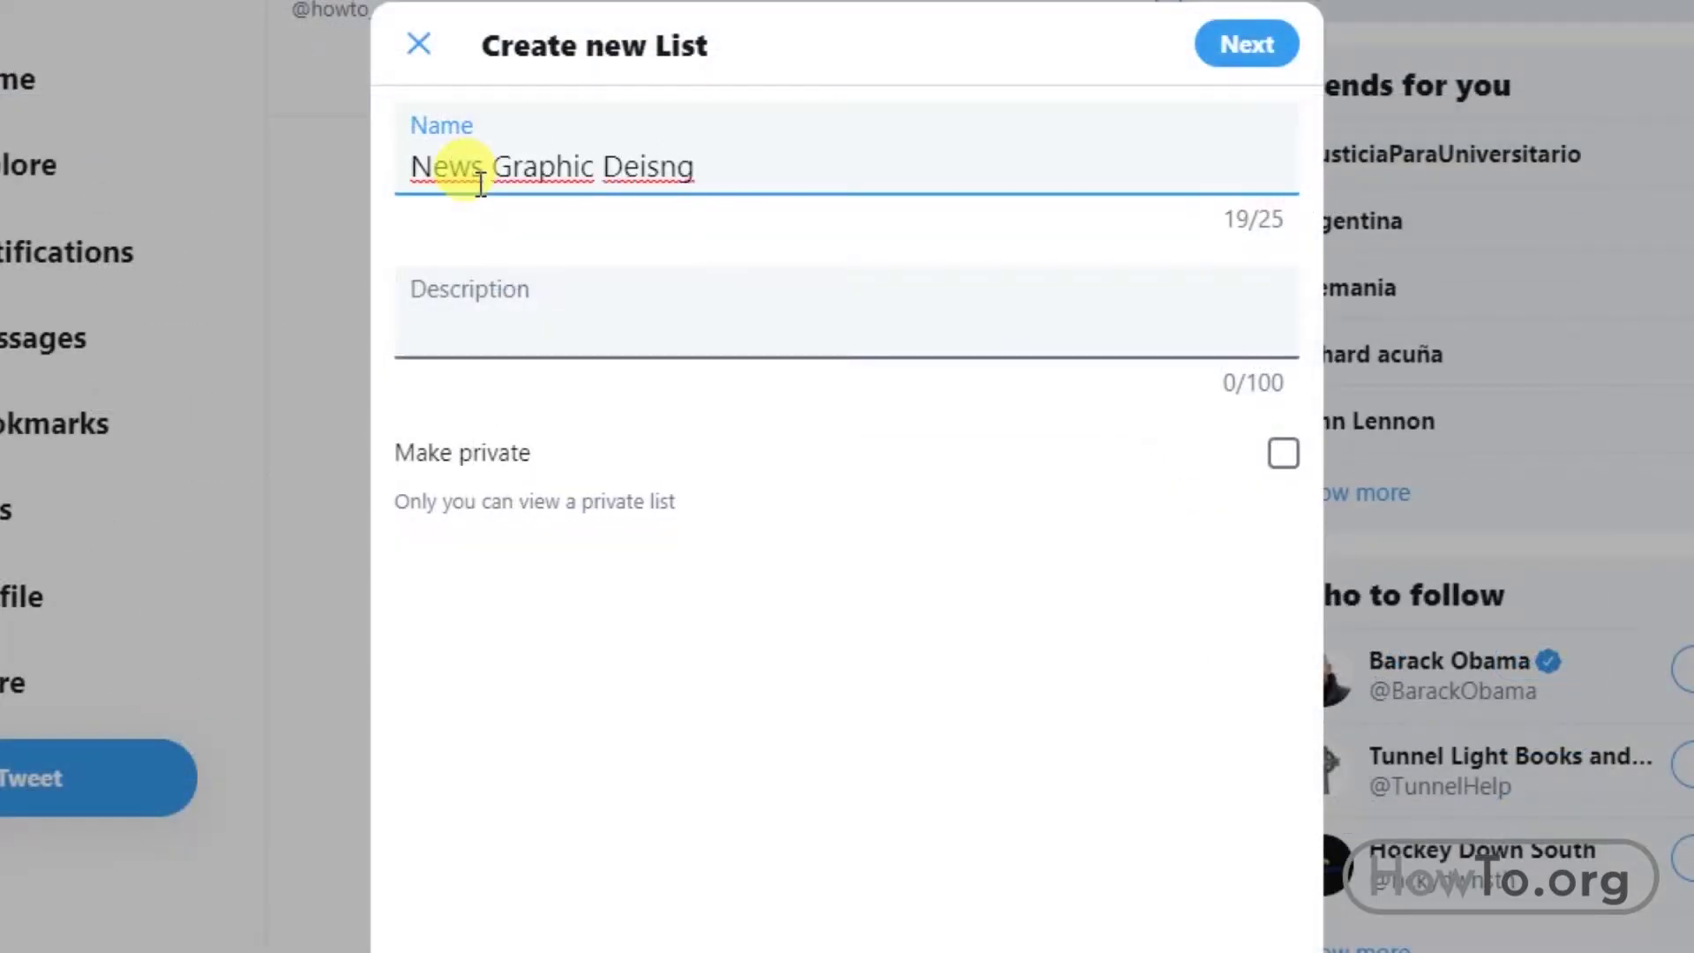
{"action": "left_click", "coordinate": [688, 325]}
{"action": "type", "text": "Example text here"}
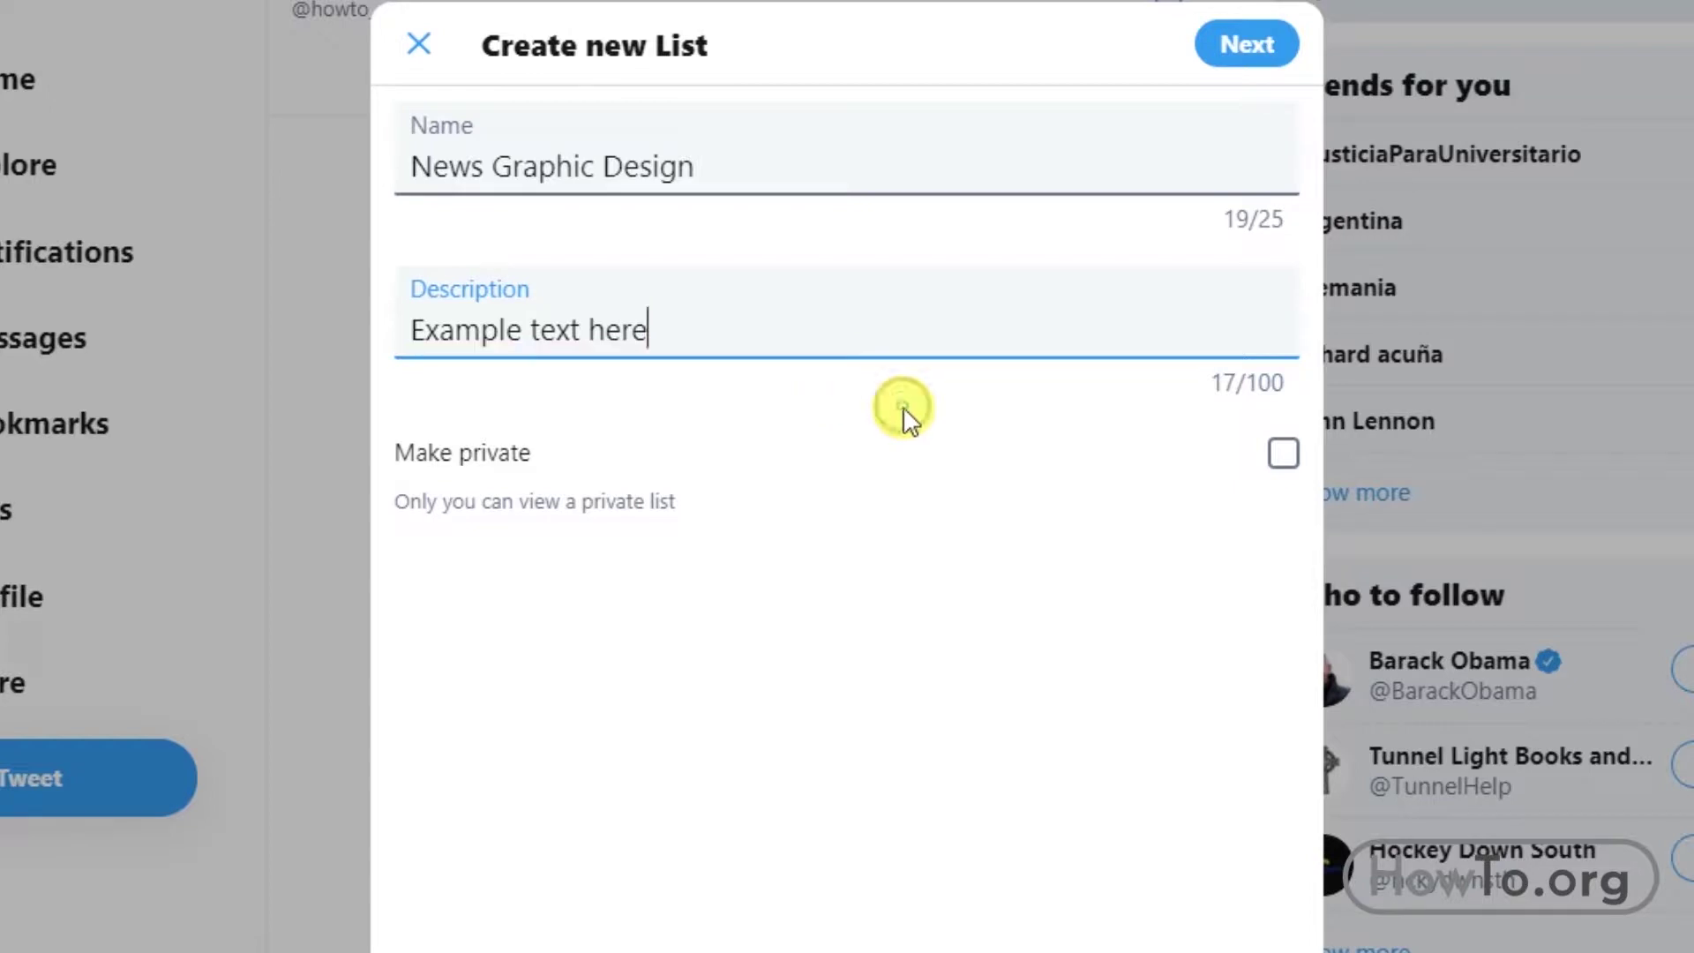
{"action": "left_click", "coordinate": [1281, 457]}
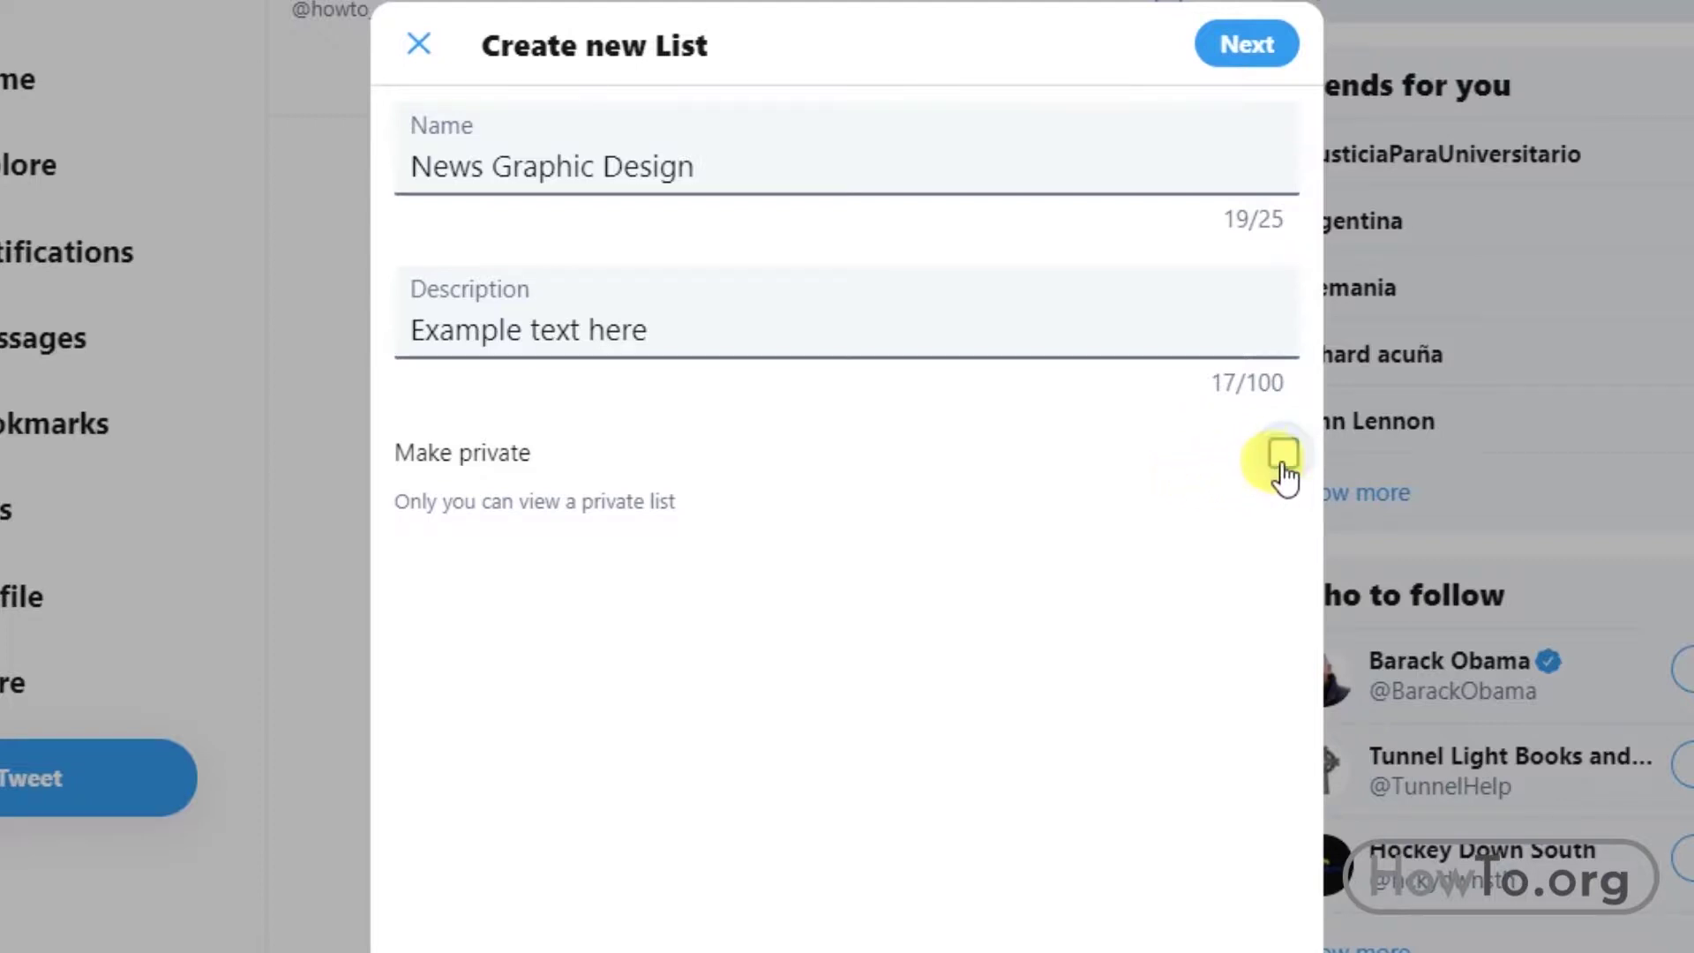
{"action": "left_click", "coordinate": [1248, 44]}
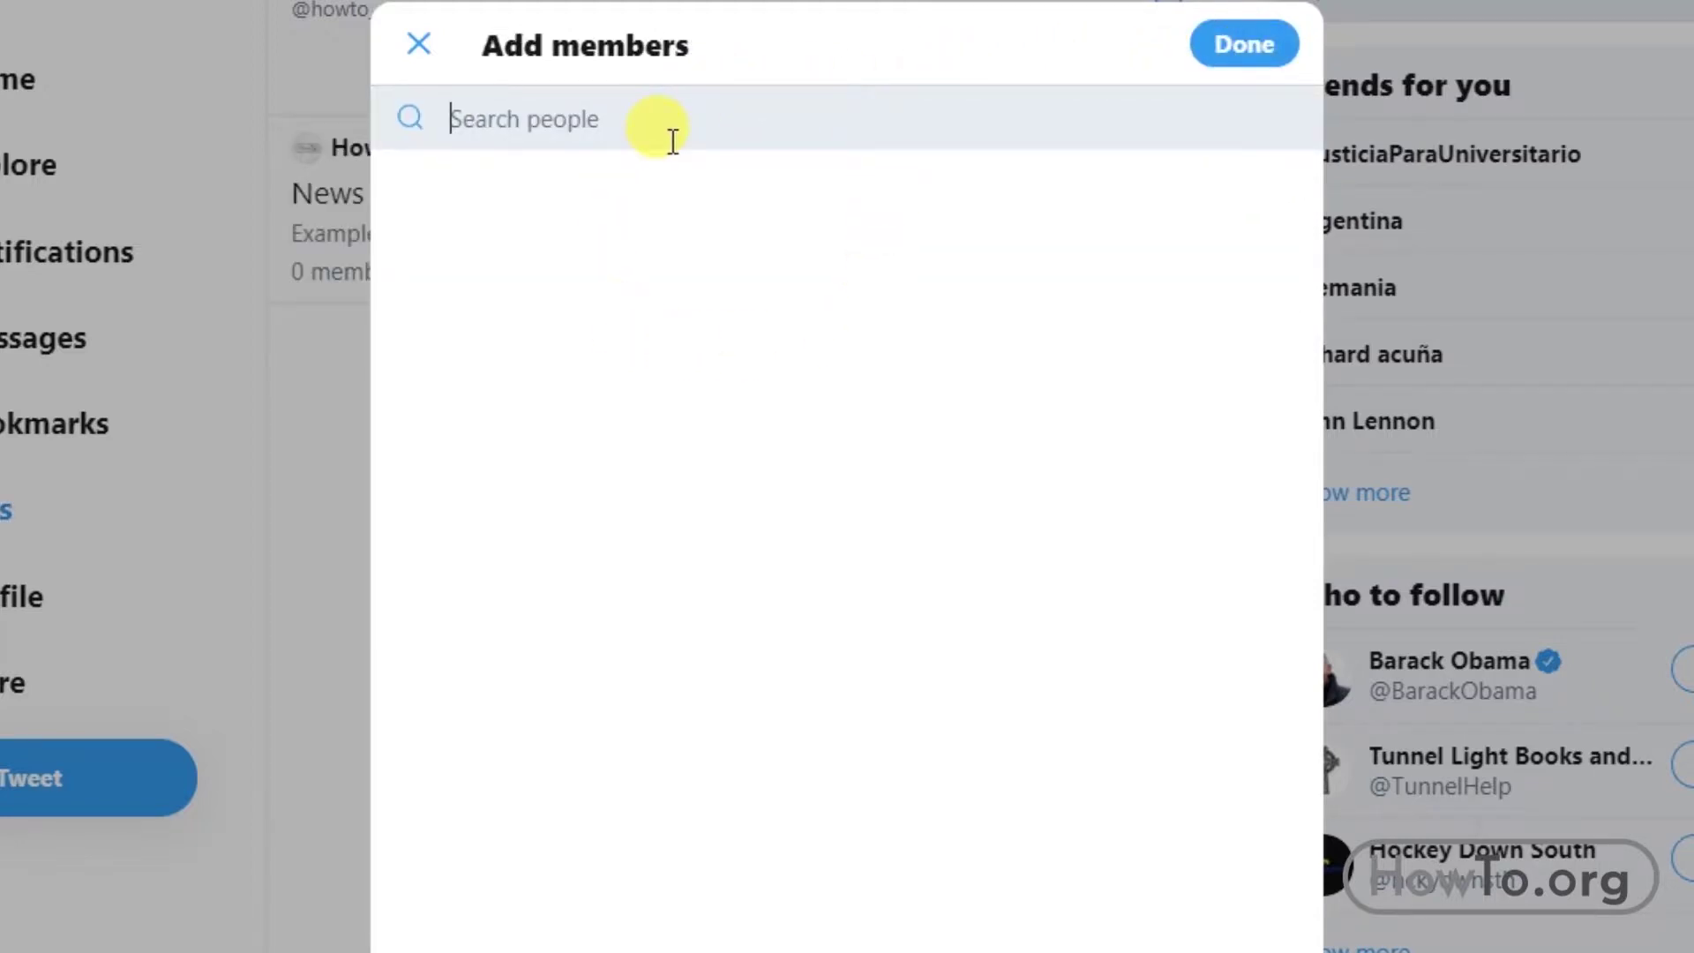
{"action": "type", "text": "Aadobe"}
Add Adobe and Adobe Photoshop as list members and finish
{"action": "key", "text": "BackSpace"}
{"action": "key", "text": "BackSpace"}
{"action": "key", "text": "BackSpace"}
{"action": "key", "text": "BackSpace"}
{"action": "type", "text": "o"}
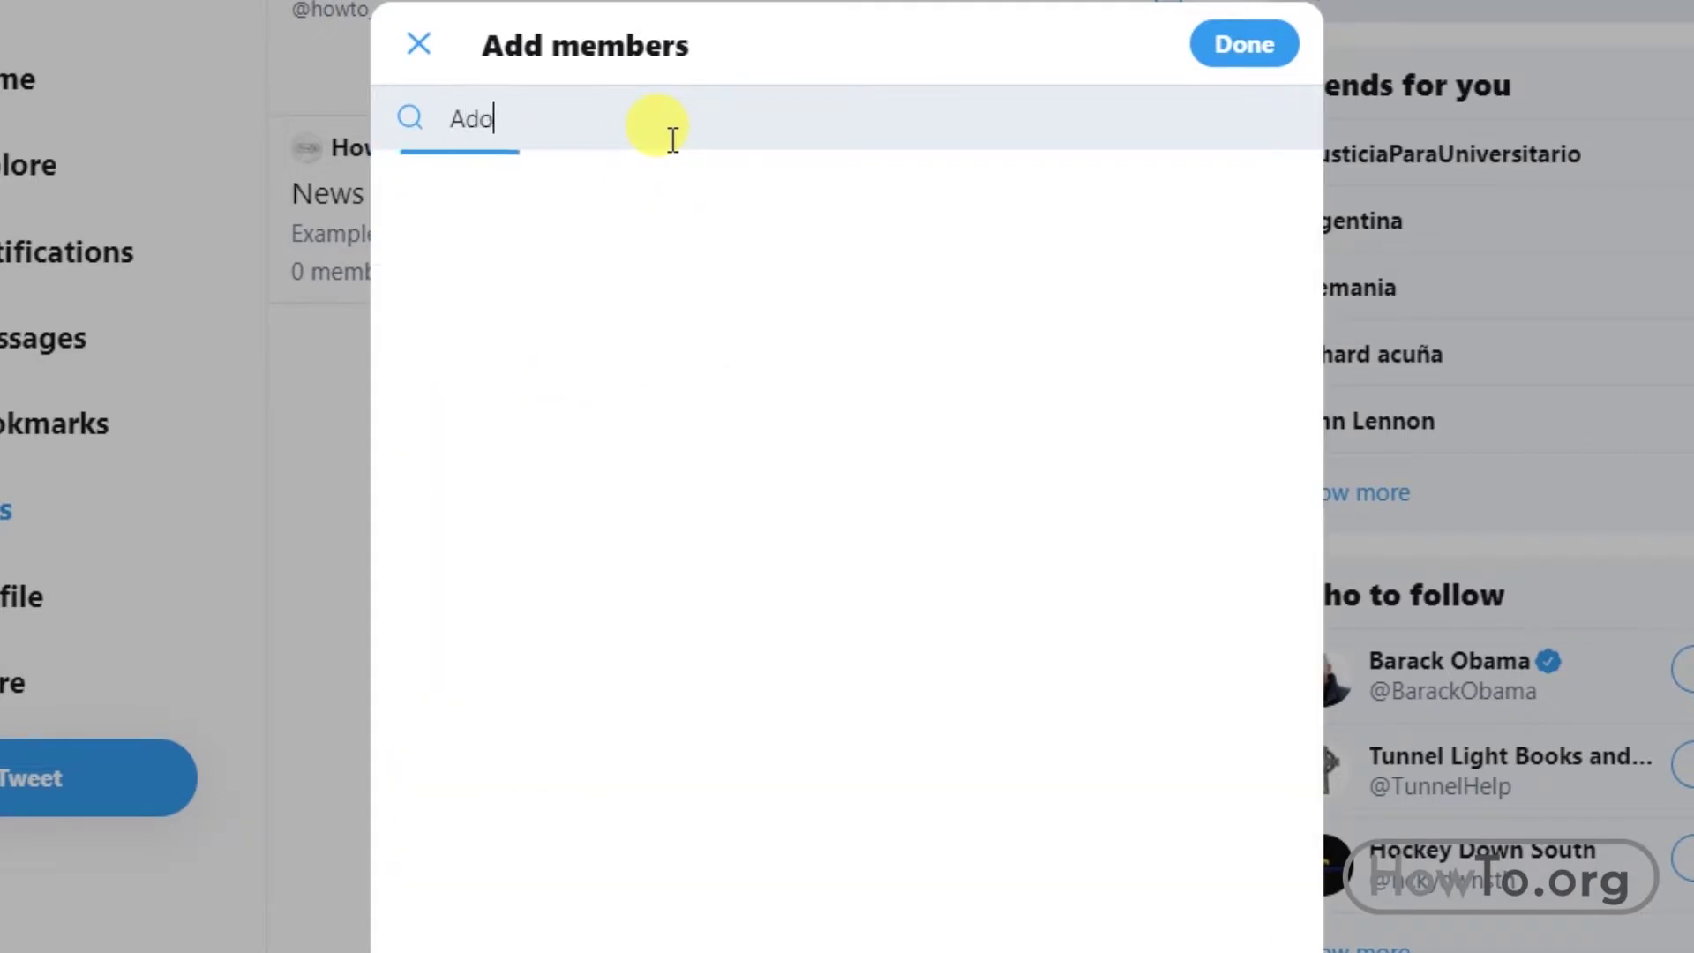
{"action": "type", "text": "be"}
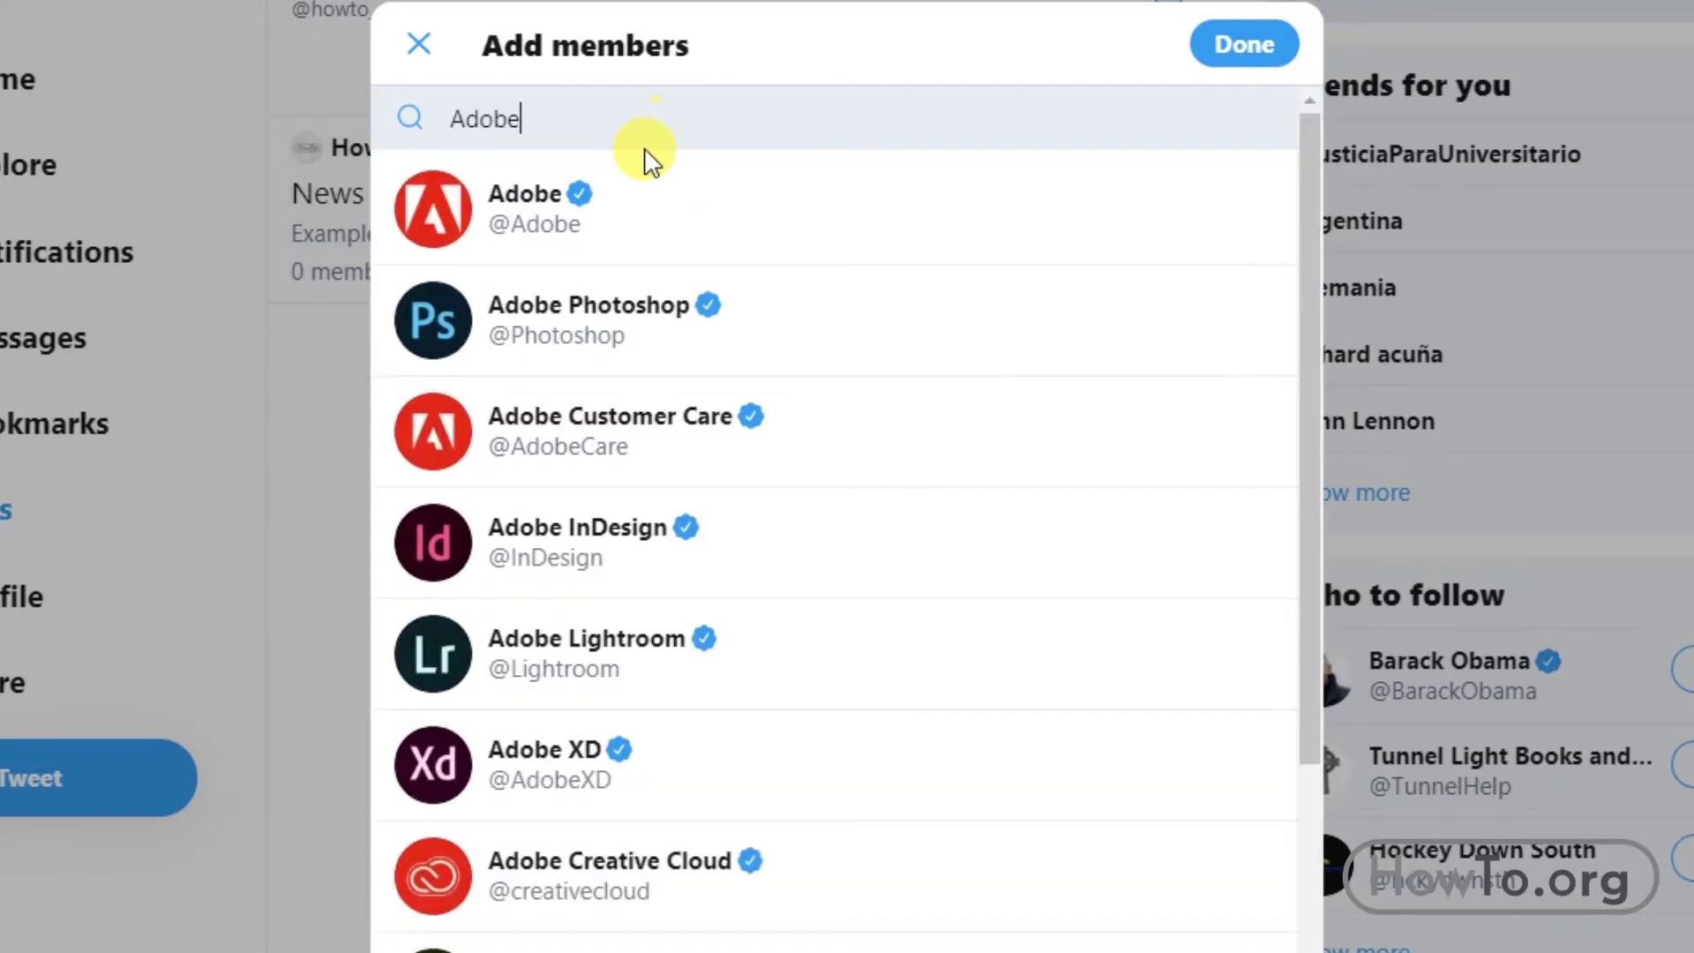
{"action": "left_click", "coordinate": [682, 209]}
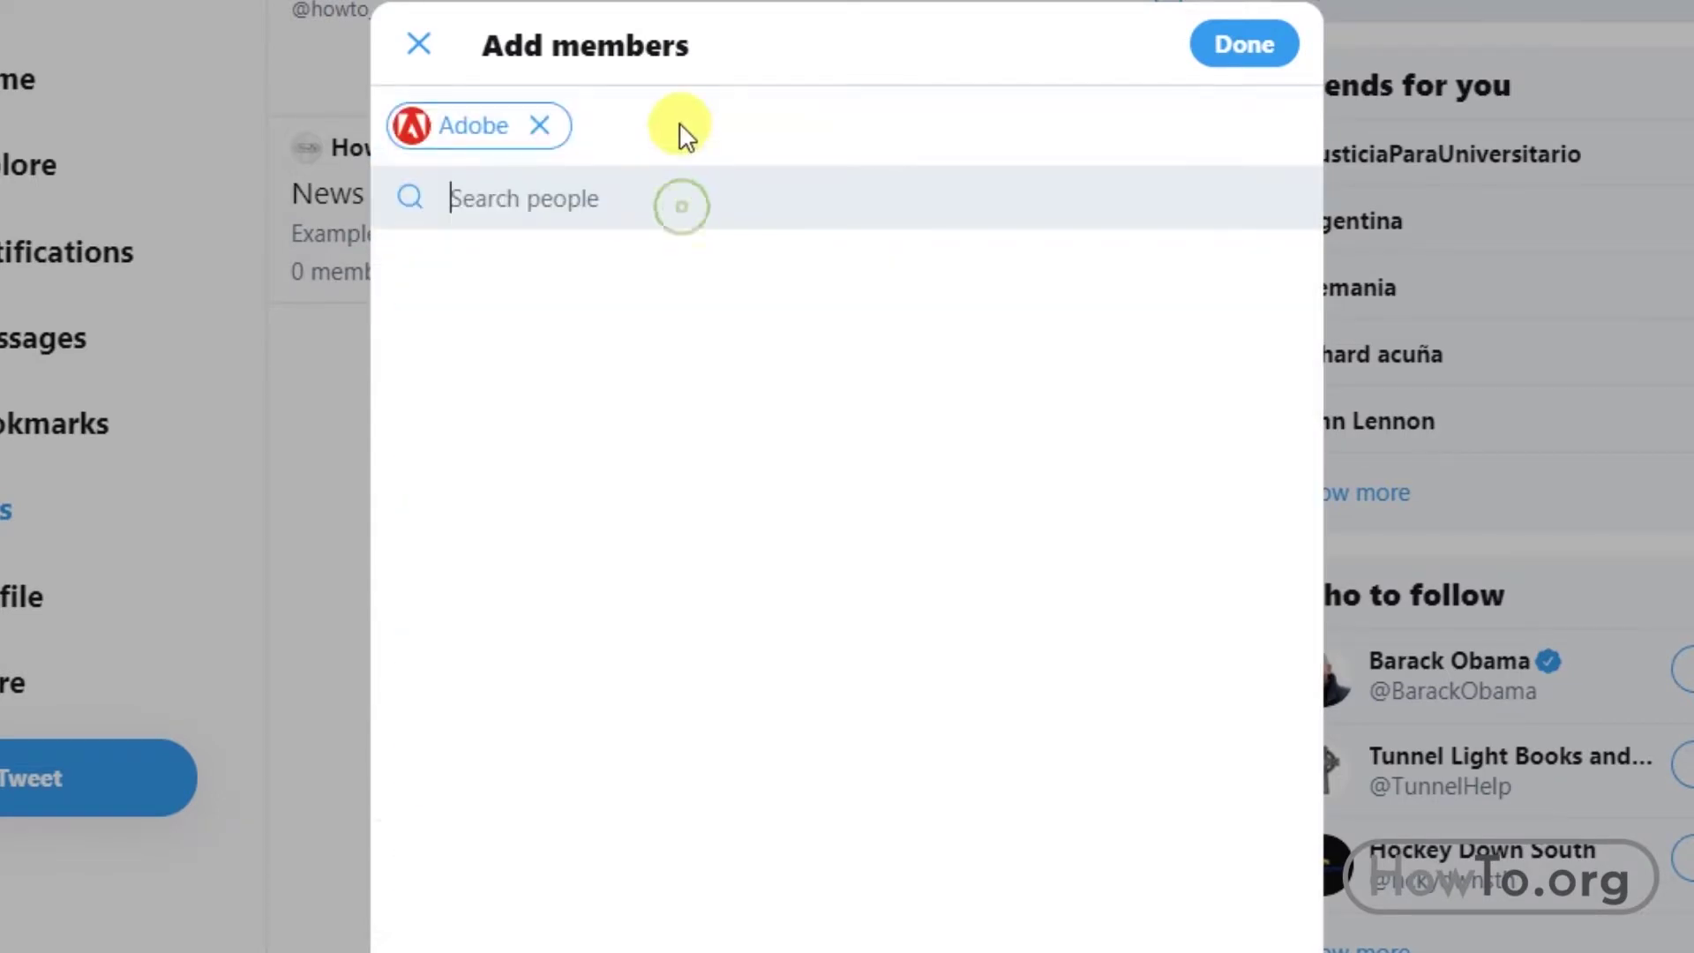
{"action": "type", "text": "Adobe P"}
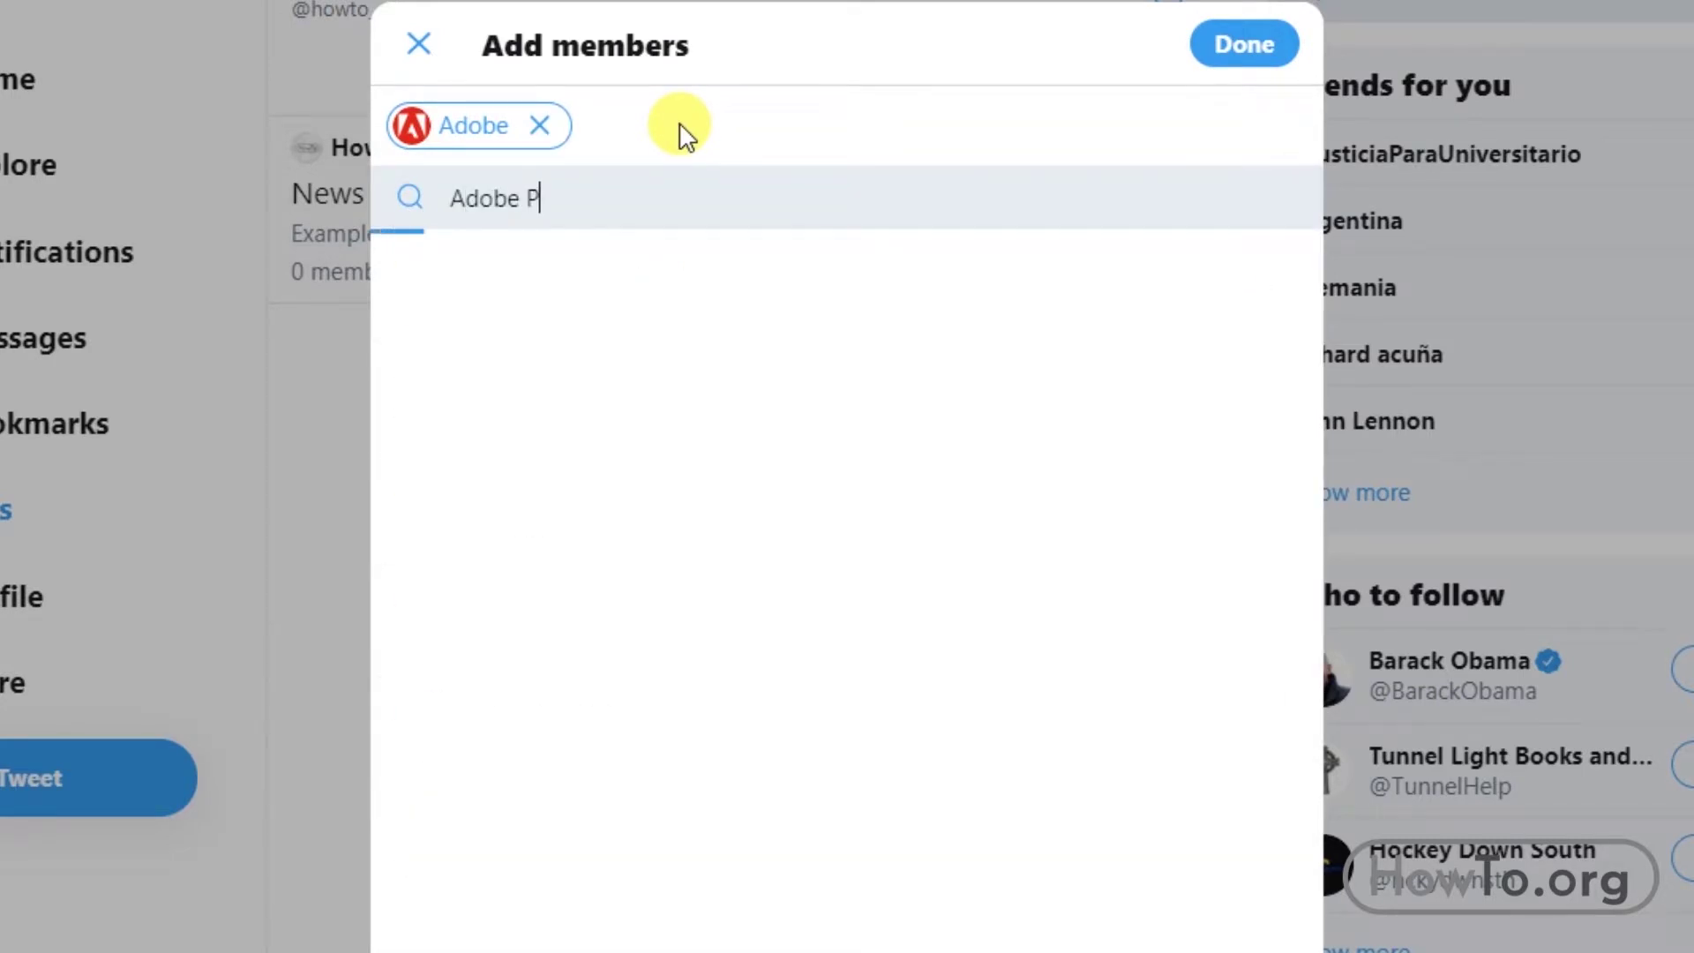
{"action": "type", "text": "hotoshop"}
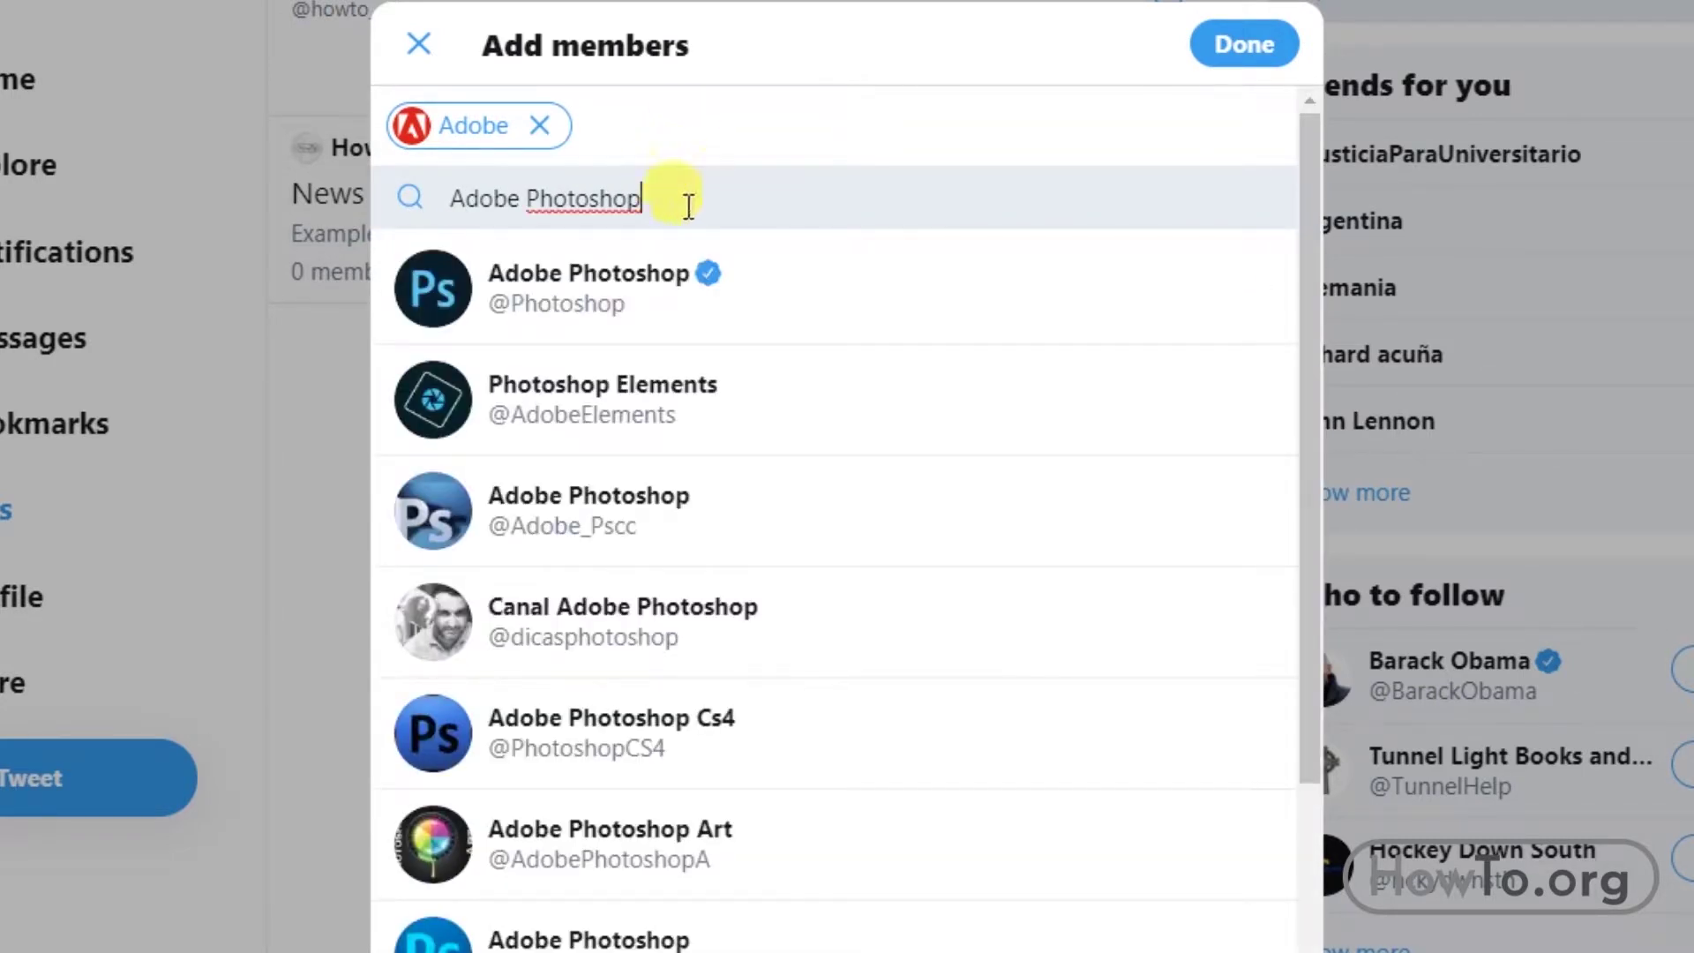
{"action": "left_click", "coordinate": [759, 289]}
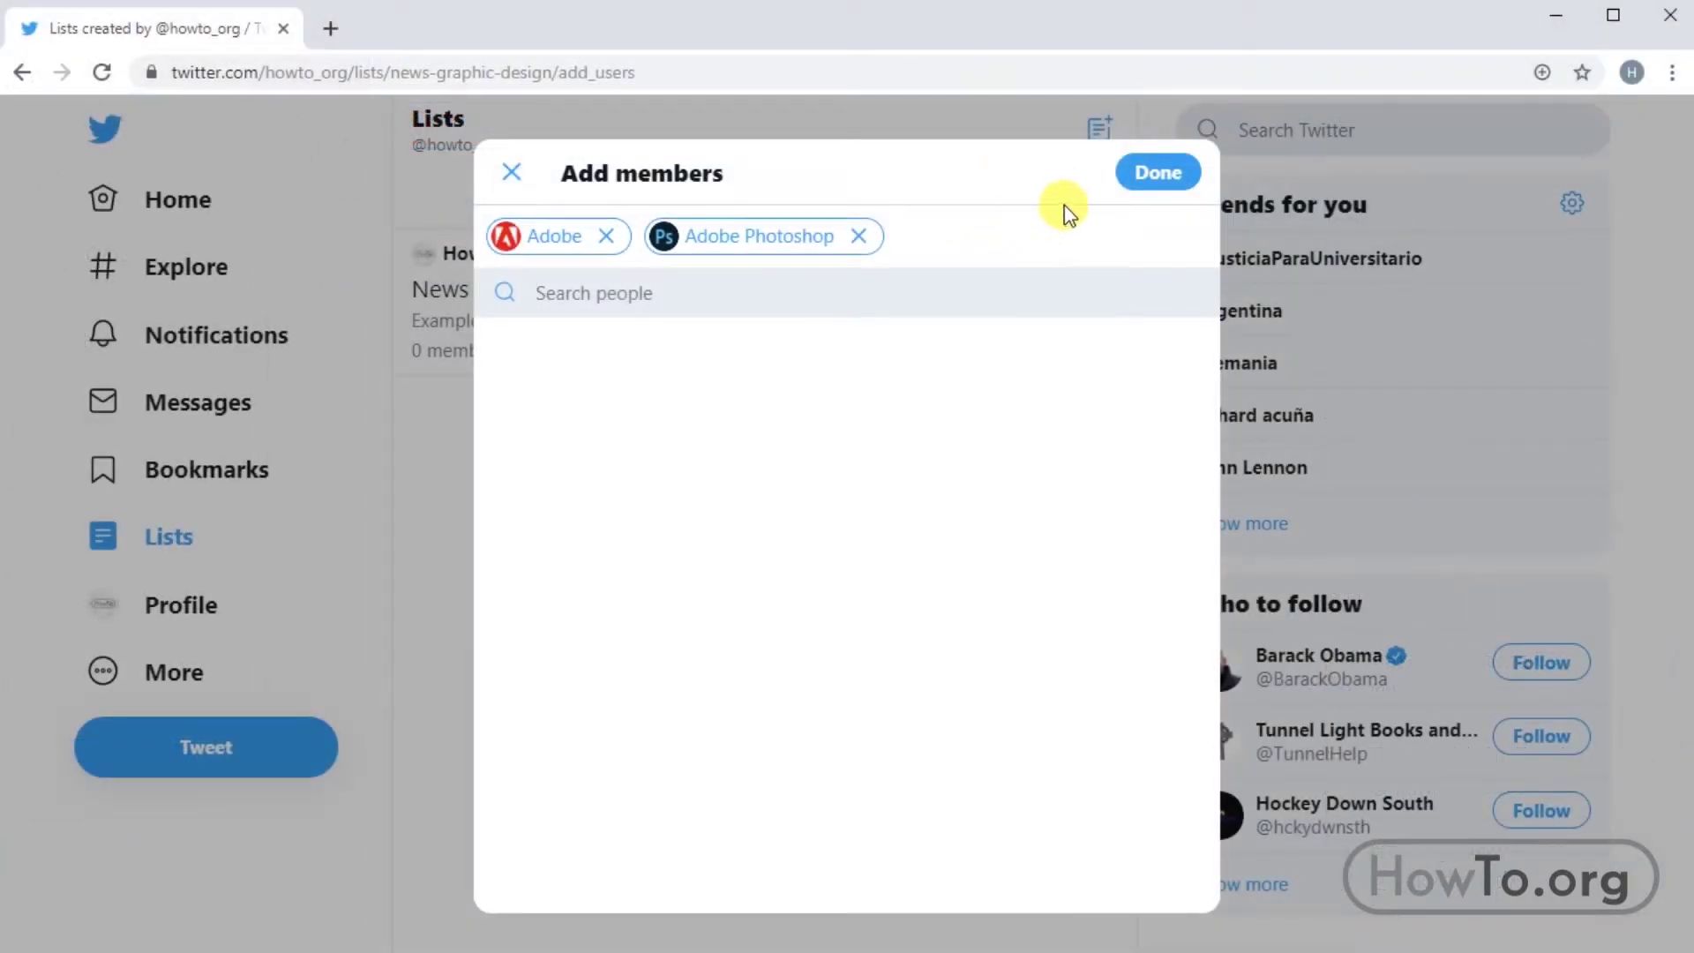
{"action": "left_click", "coordinate": [1149, 175]}
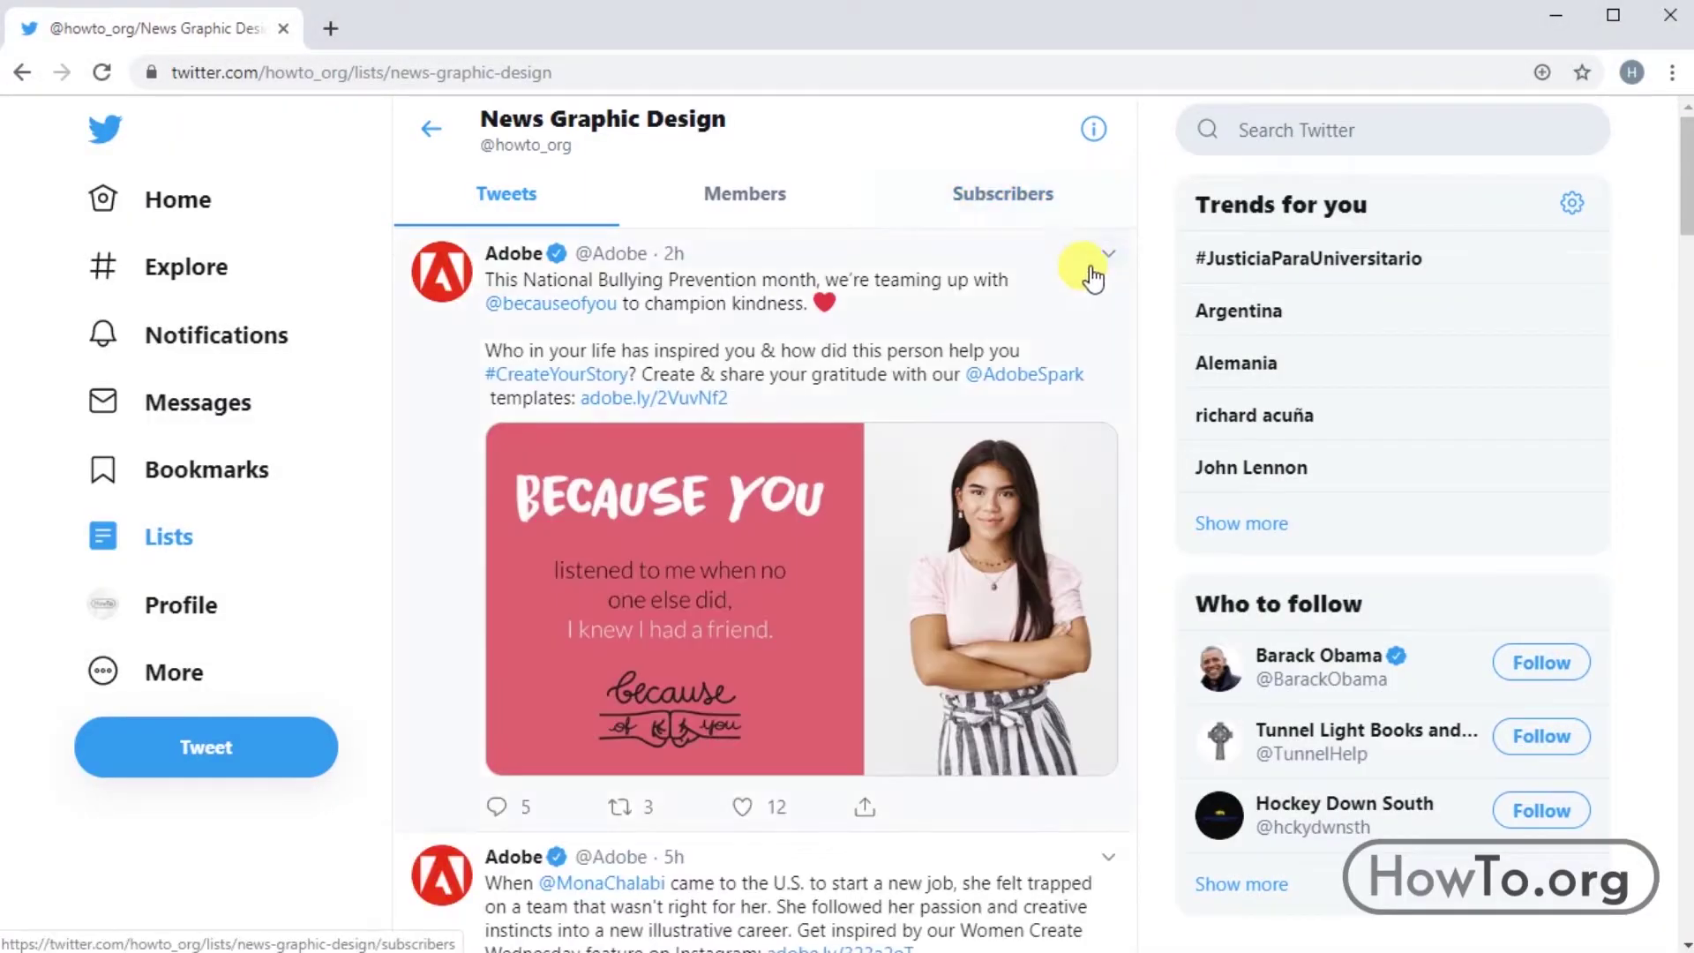
{"action": "scroll", "coordinate": [1136, 330], "scroll_direction": "down", "scroll_amount": 2}
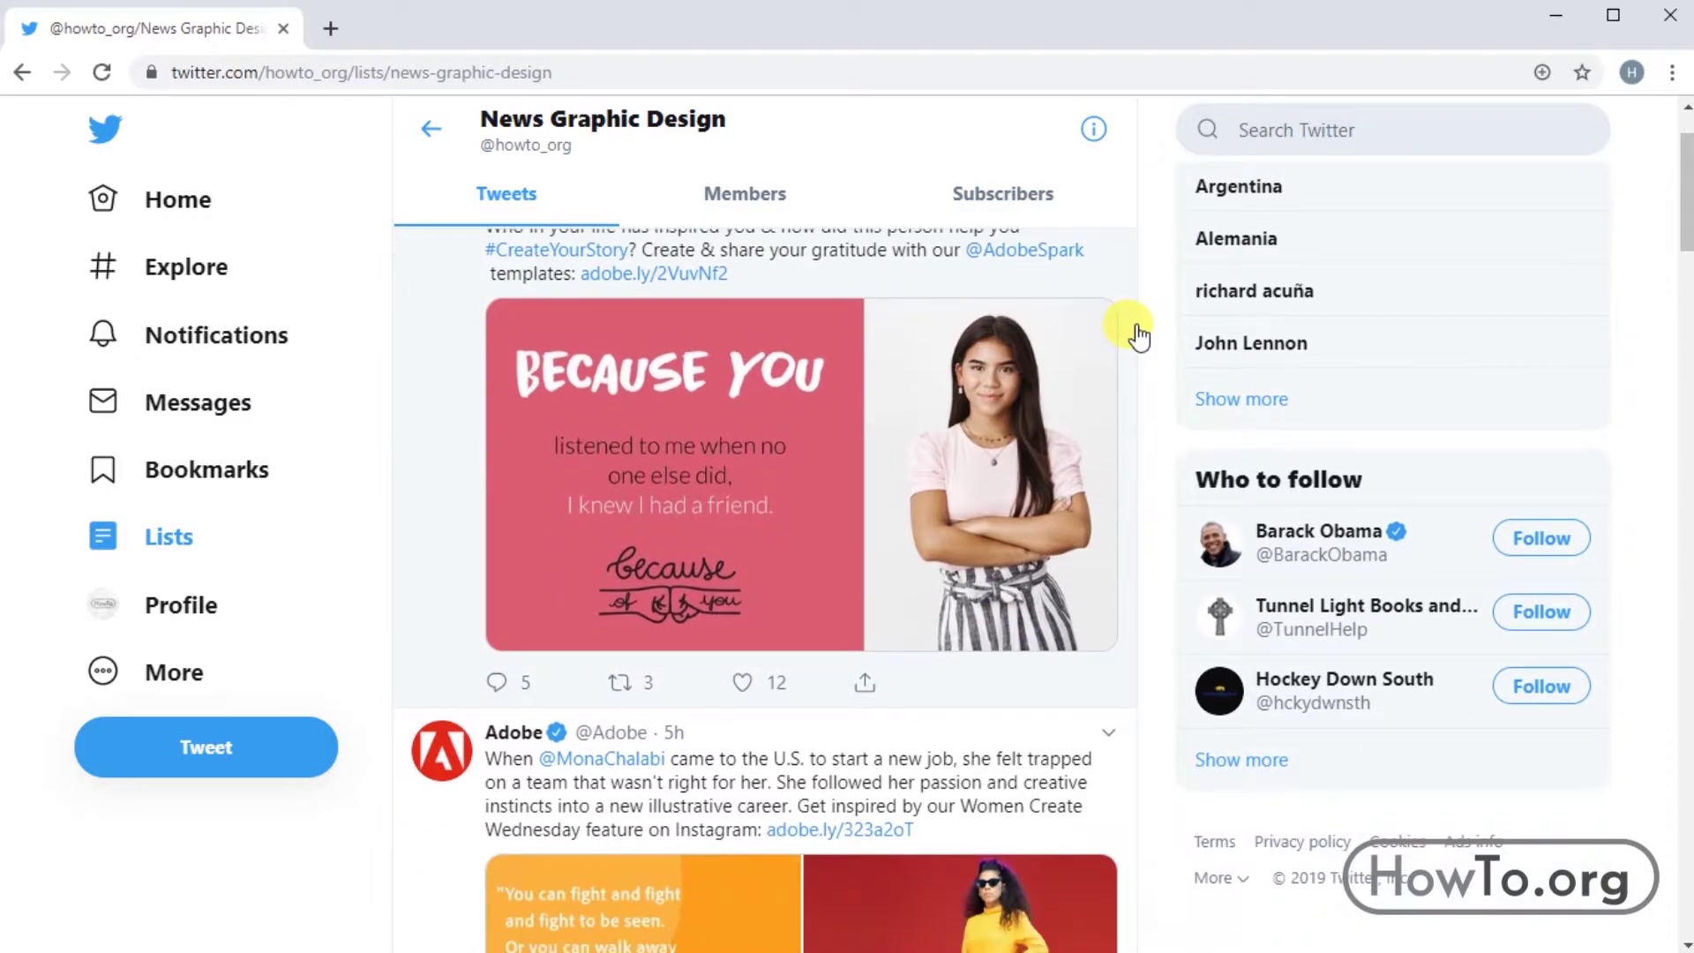
{"action": "scroll", "coordinate": [1135, 331], "scroll_direction": "up", "scroll_amount": 2}
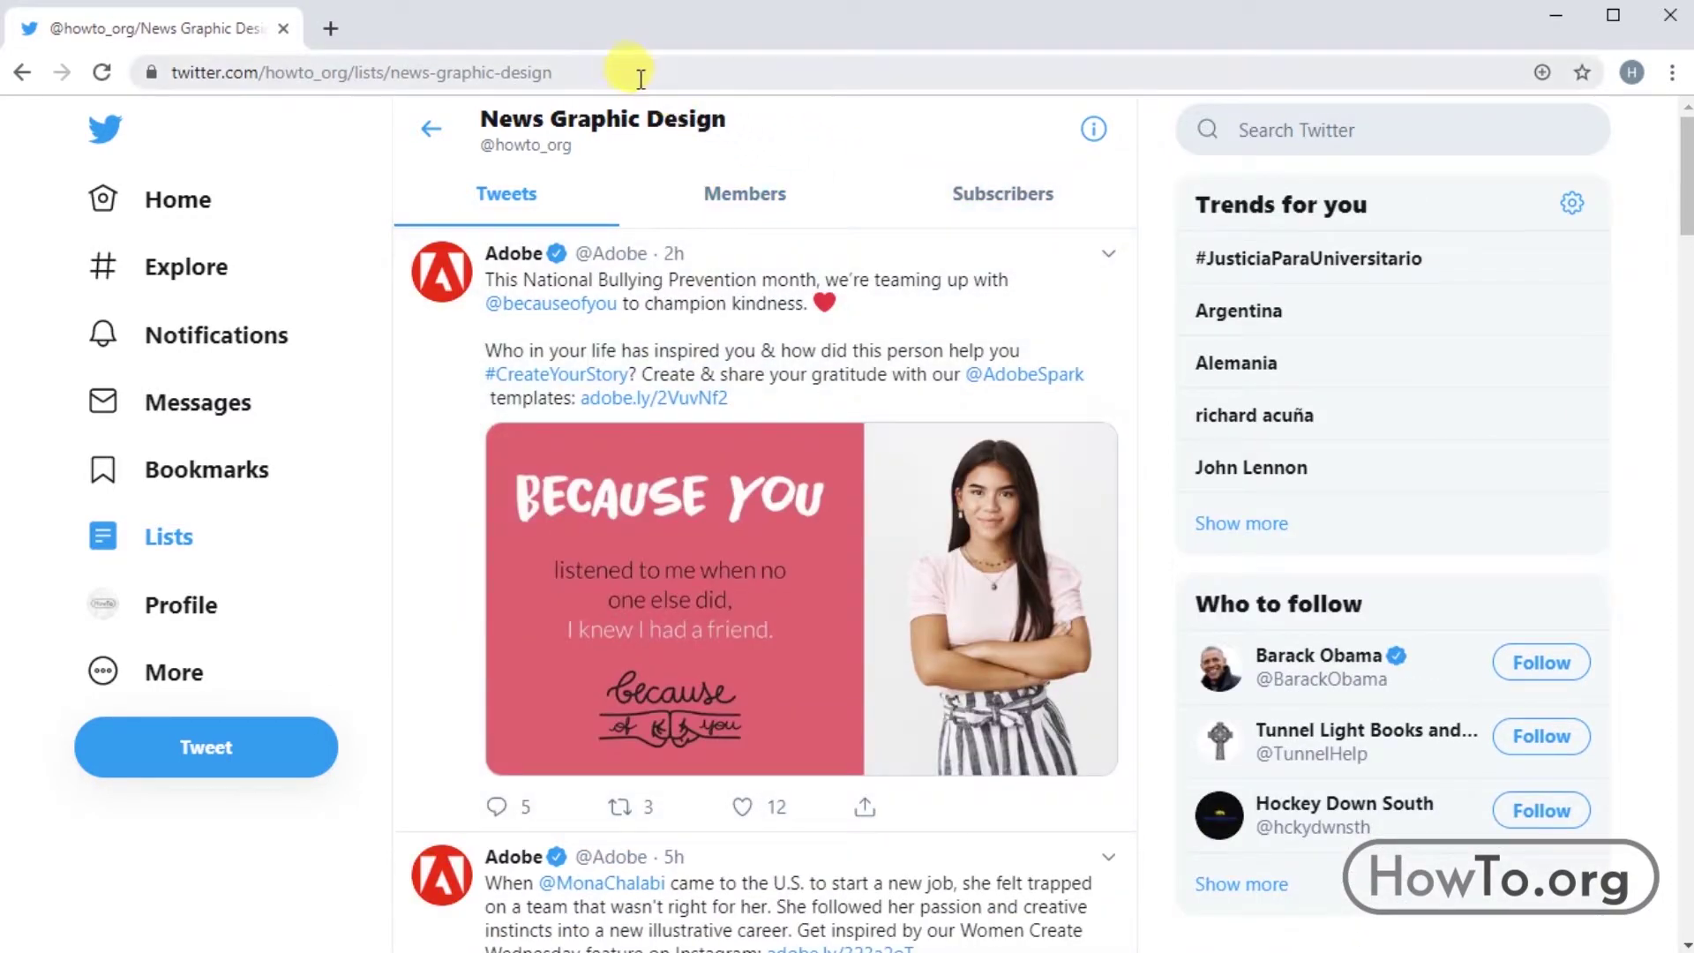
Copy the News Graphic Design list's web address from the browser address bar
{"action": "left_click_drag", "start_coordinate": [554, 73], "coordinate": [169, 77]}
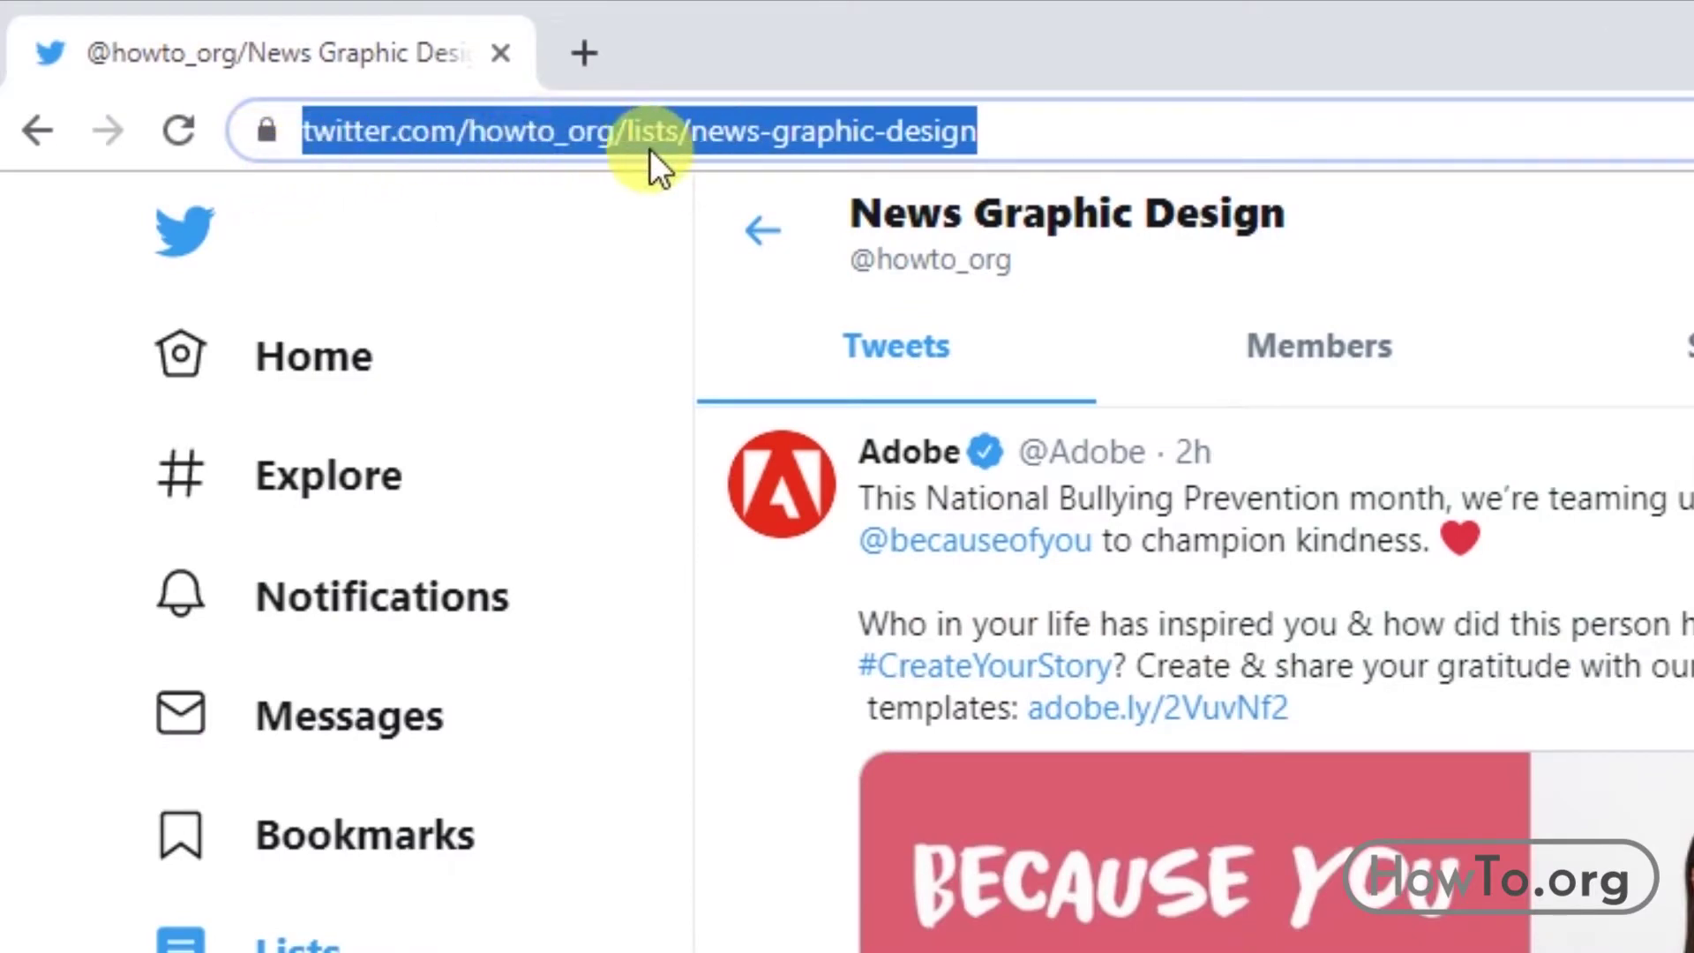
{"action": "right_click", "coordinate": [805, 142]}
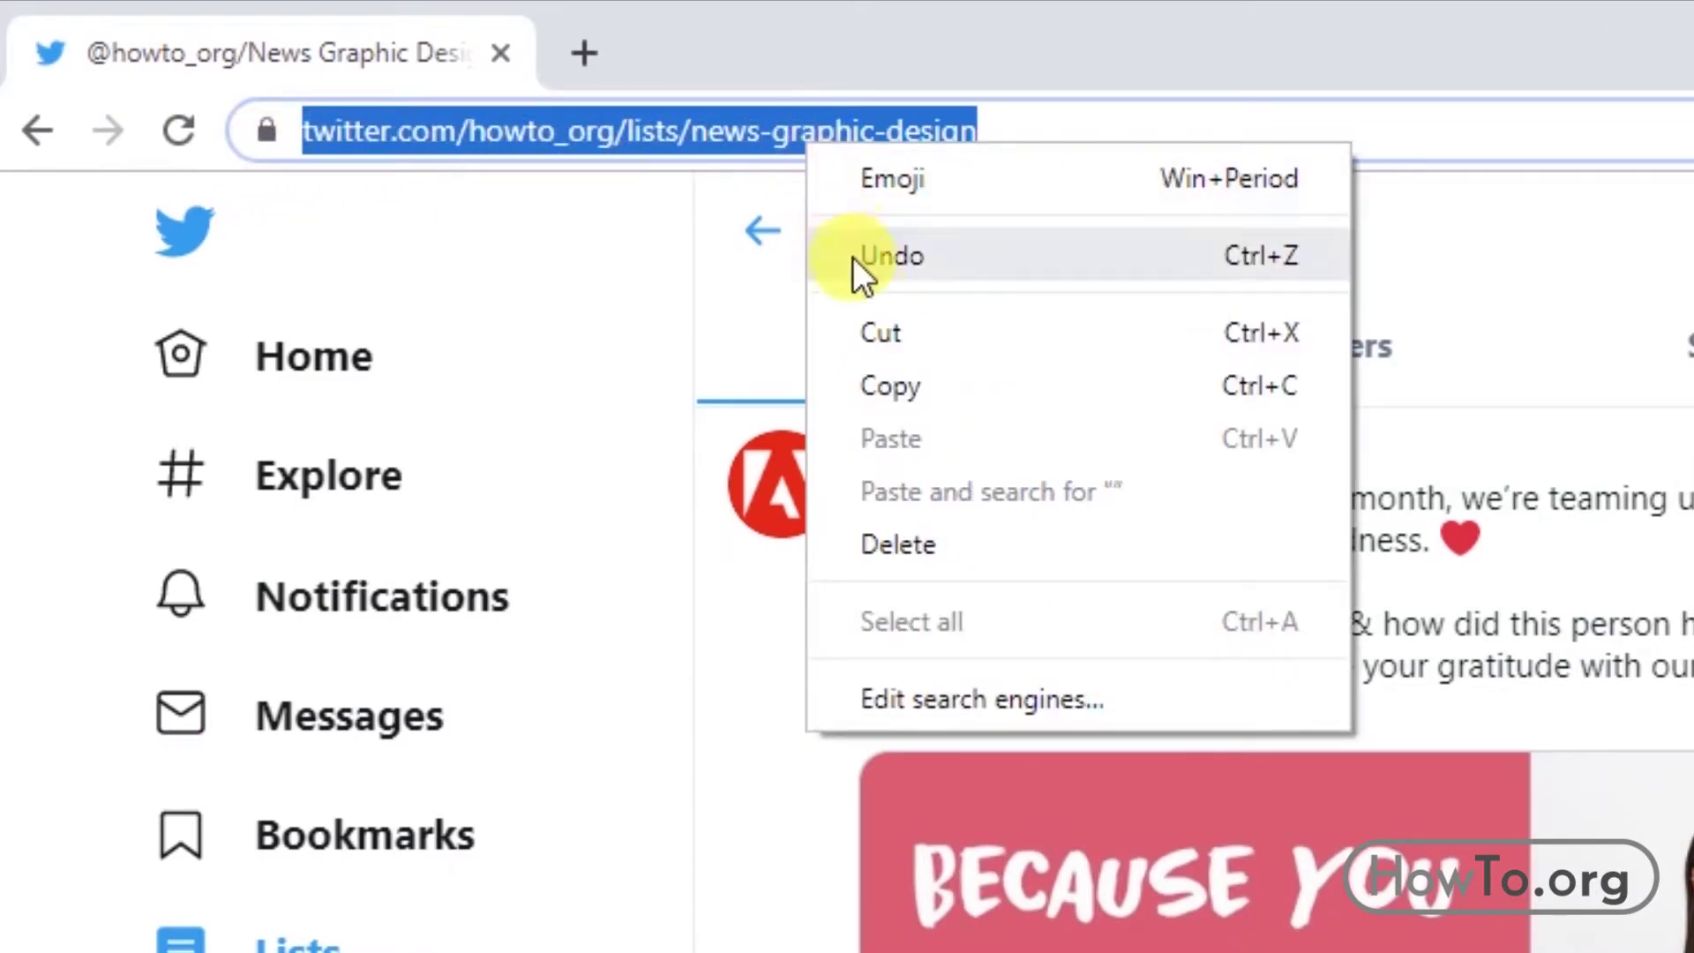
{"action": "left_click", "coordinate": [928, 386]}
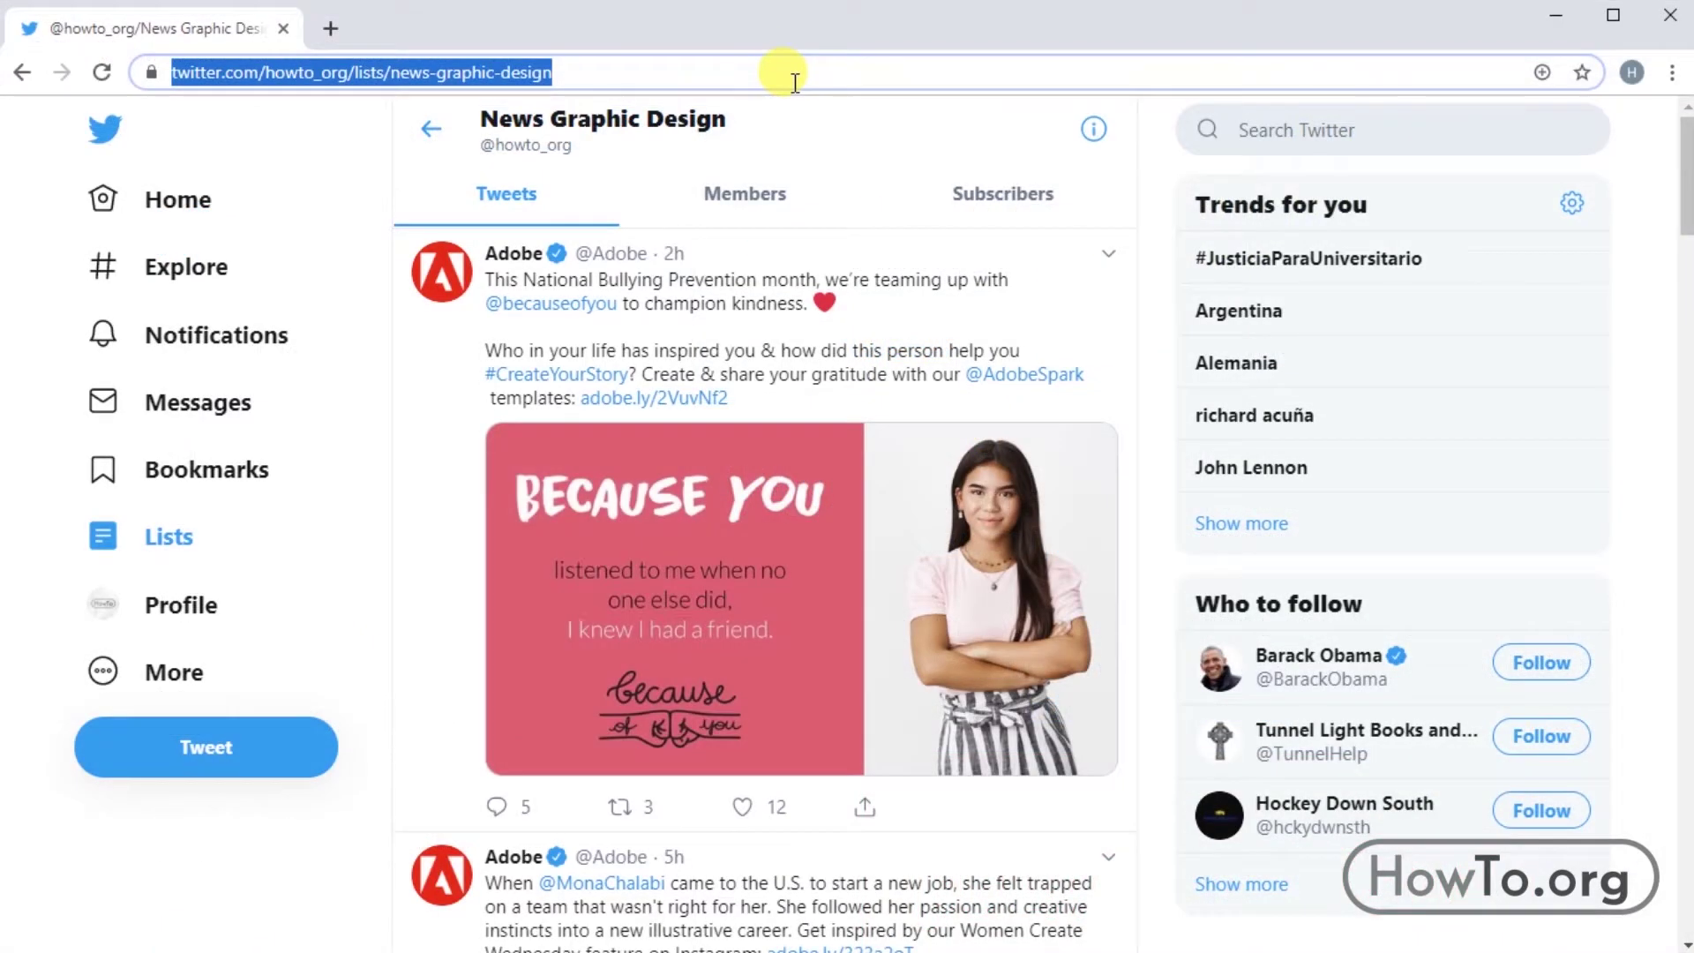
{"action": "key", "text": "Escape"}
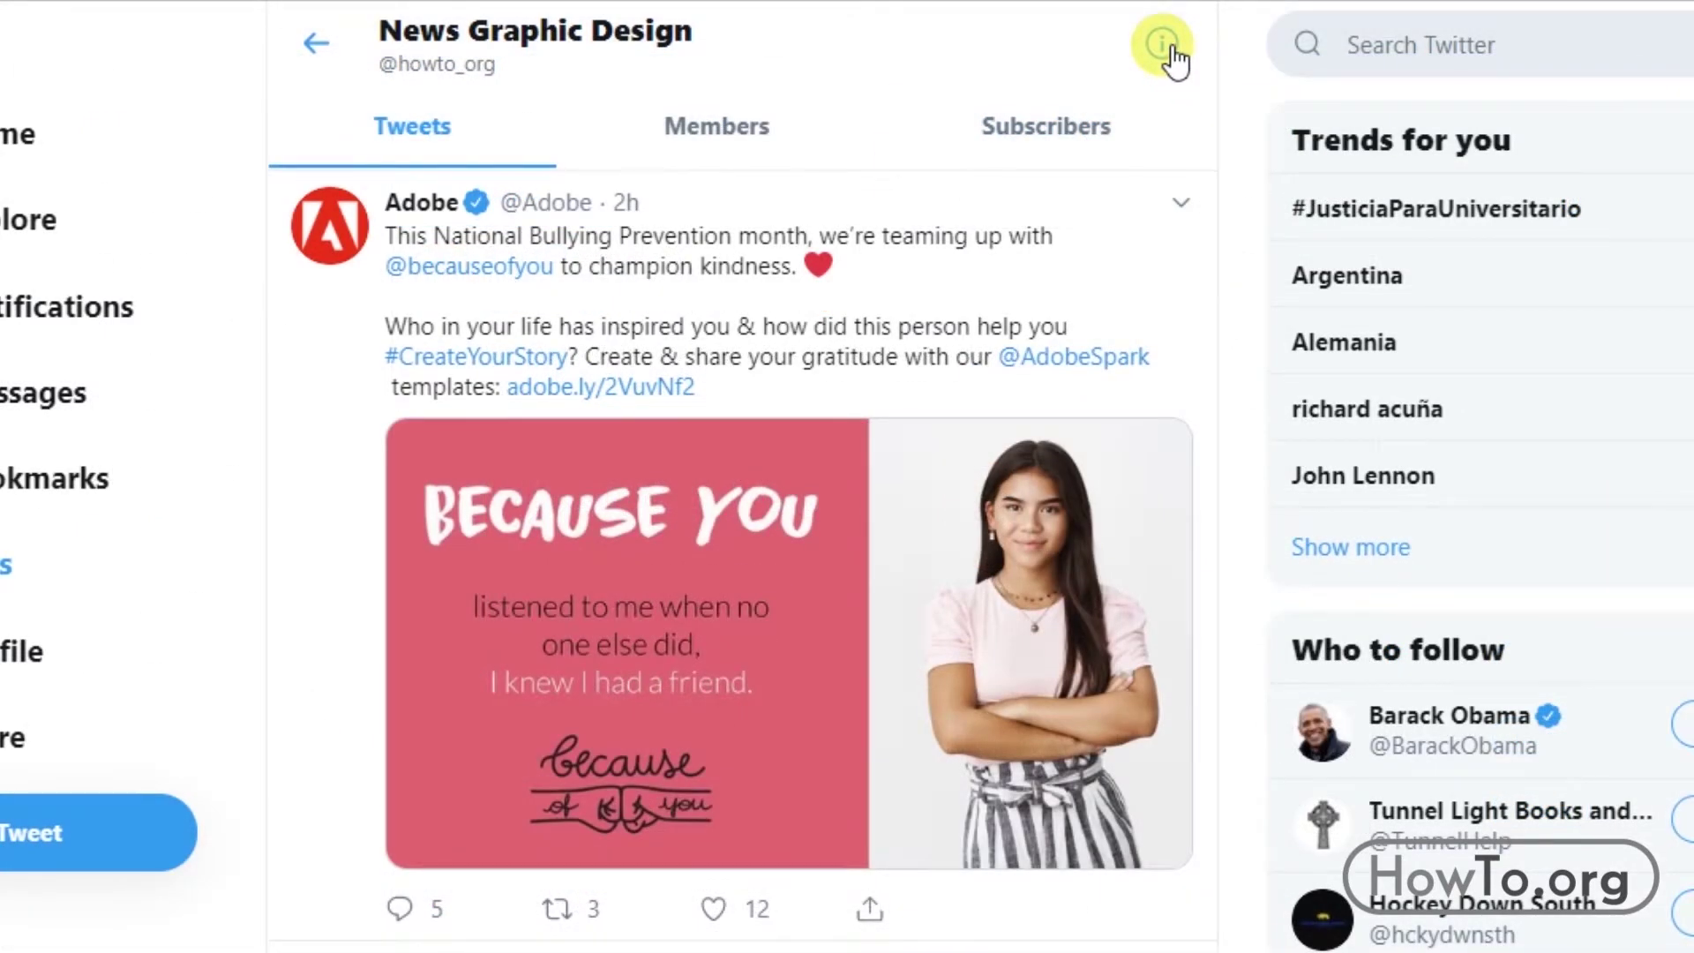
{"action": "left_click", "coordinate": [1165, 46]}
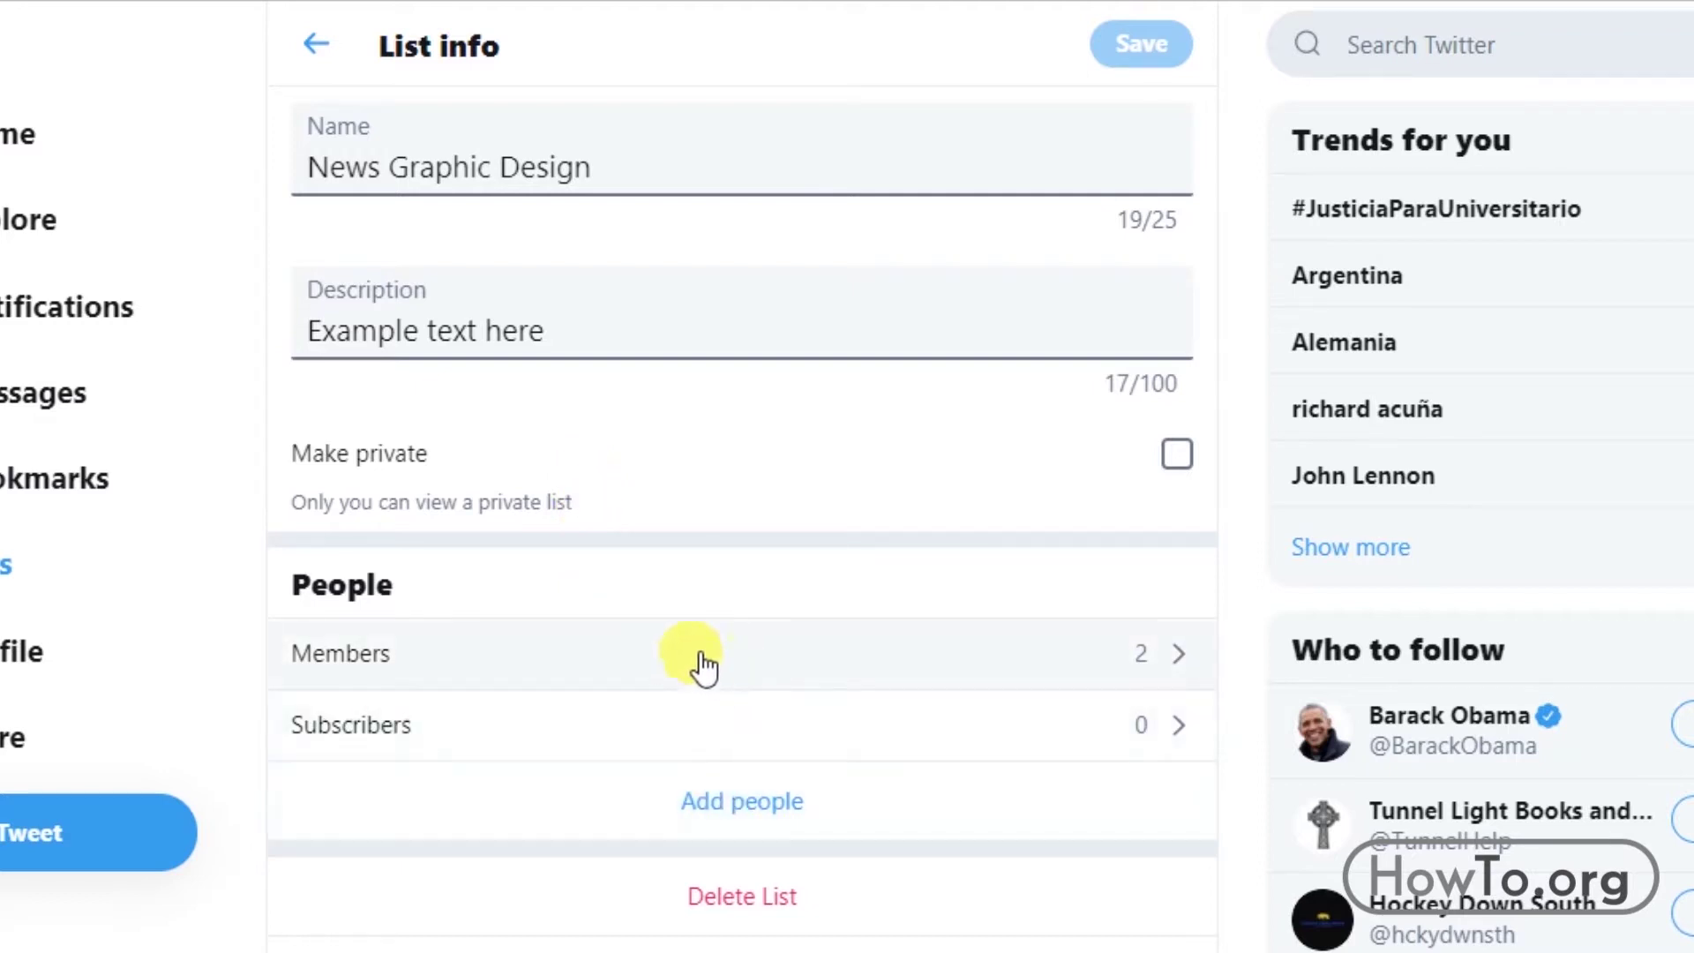
Remove Adobe Photoshop from the list's members and check it has zero subscribers
{"action": "left_click", "coordinate": [480, 666]}
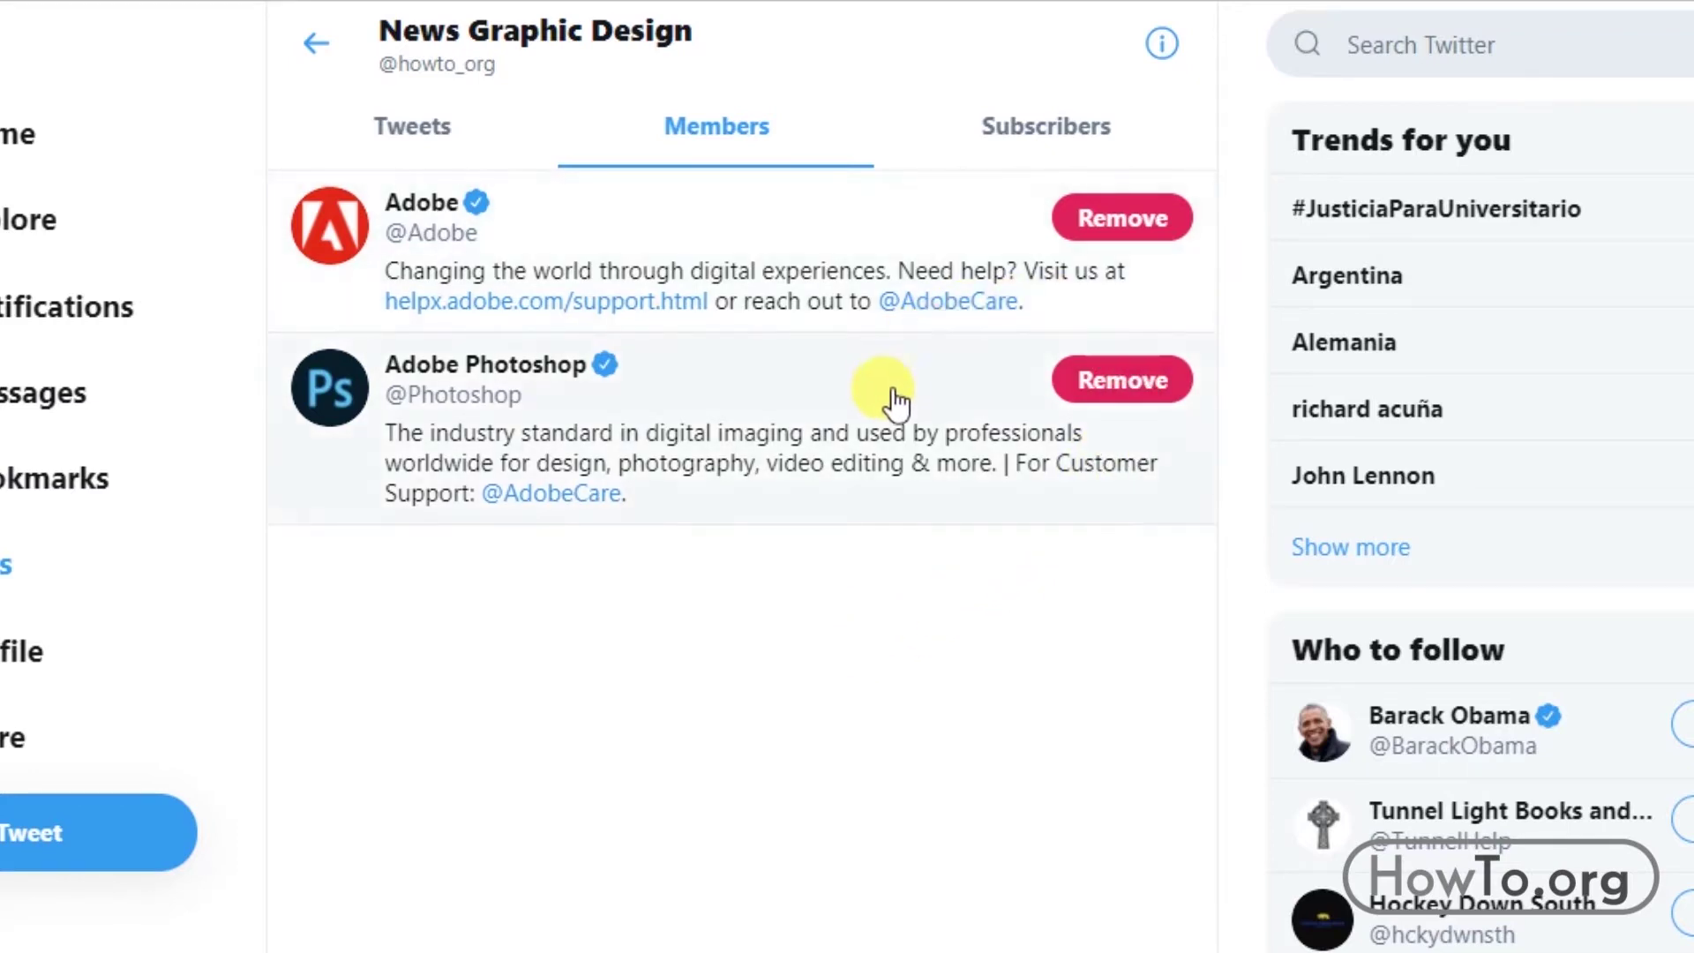
{"action": "left_click", "coordinate": [1132, 384]}
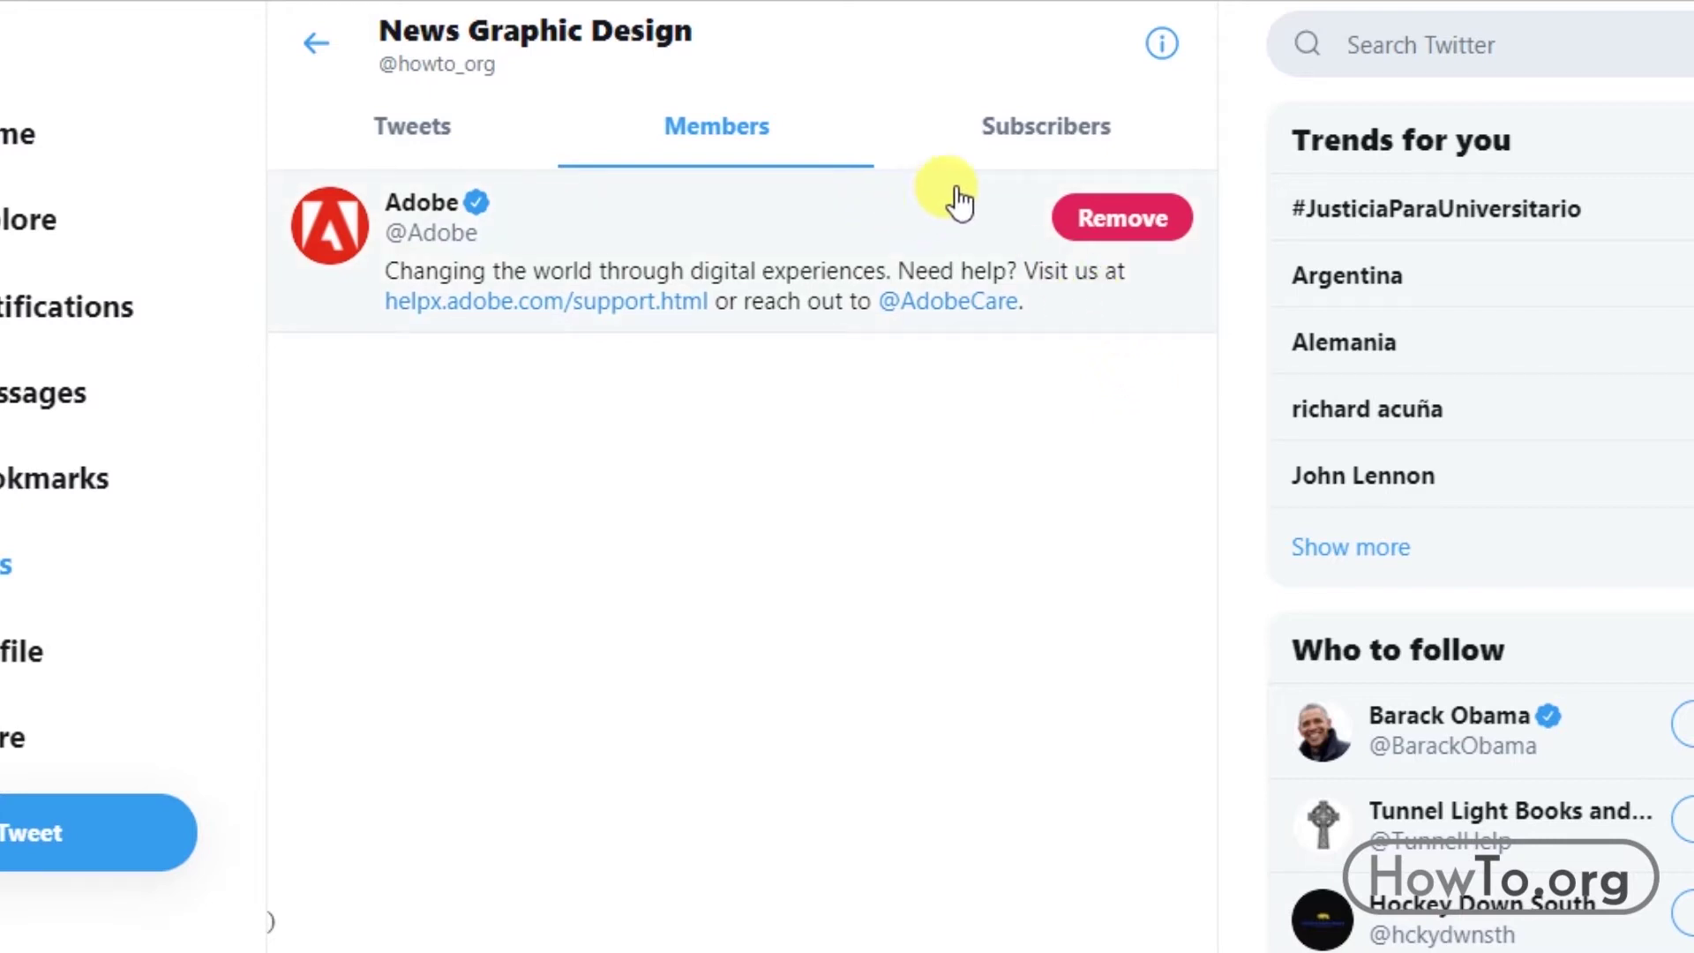
{"action": "left_click", "coordinate": [1045, 132]}
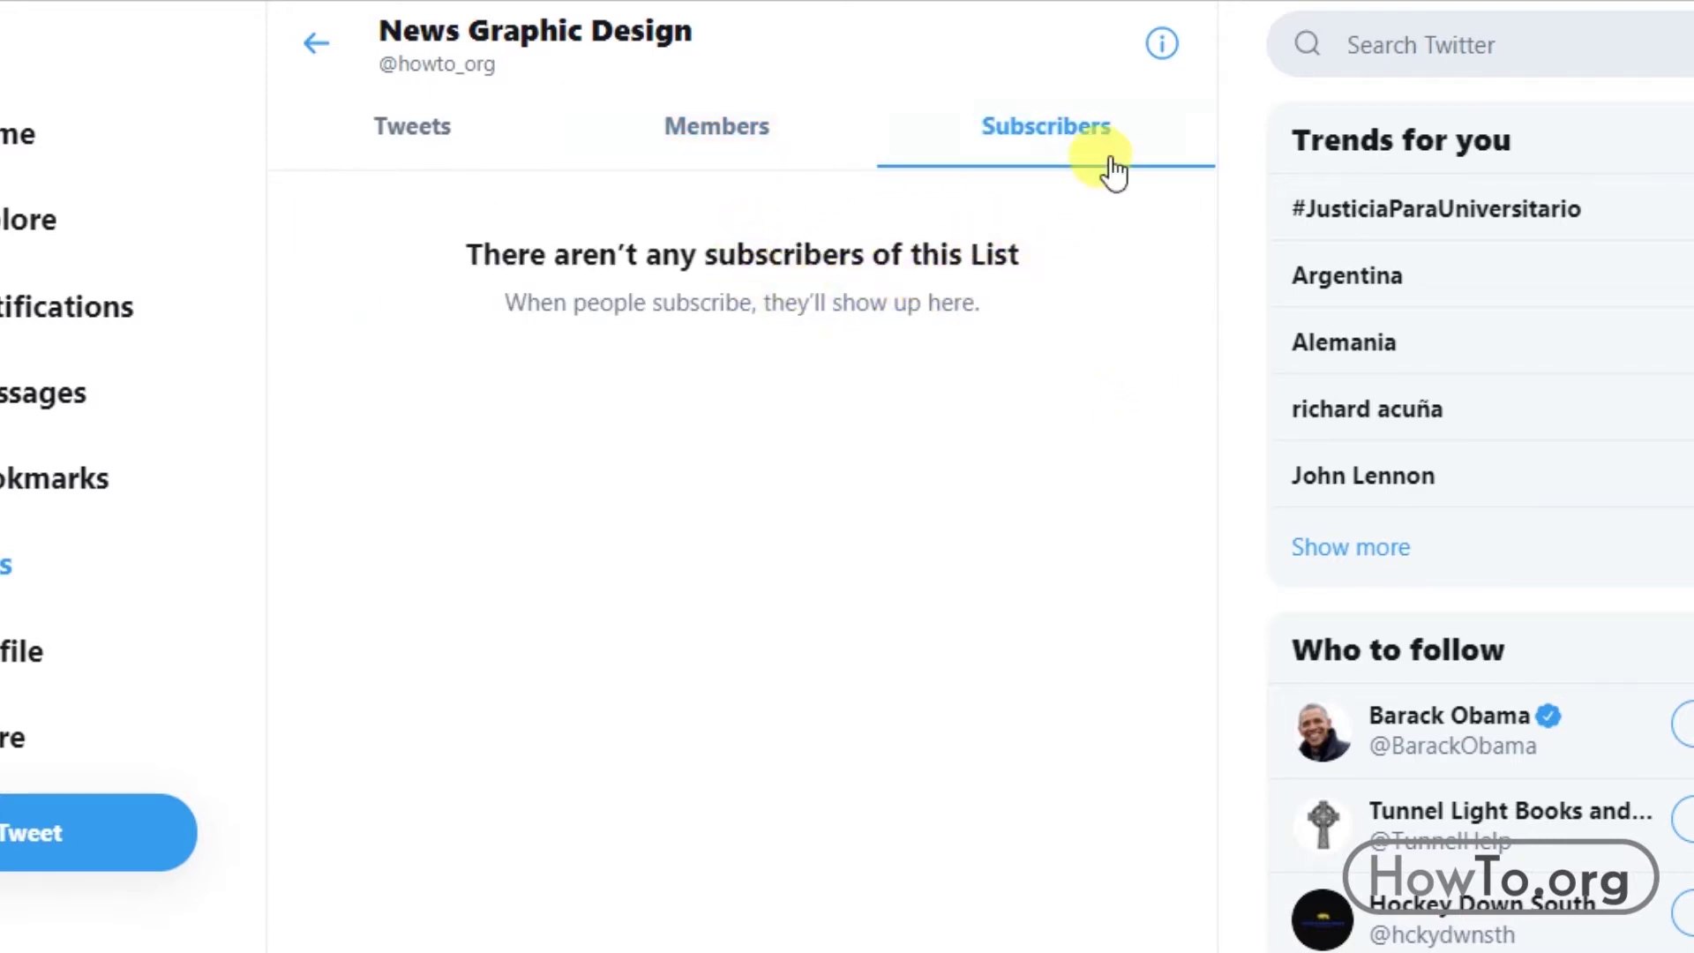
{"action": "left_click", "coordinate": [1169, 53]}
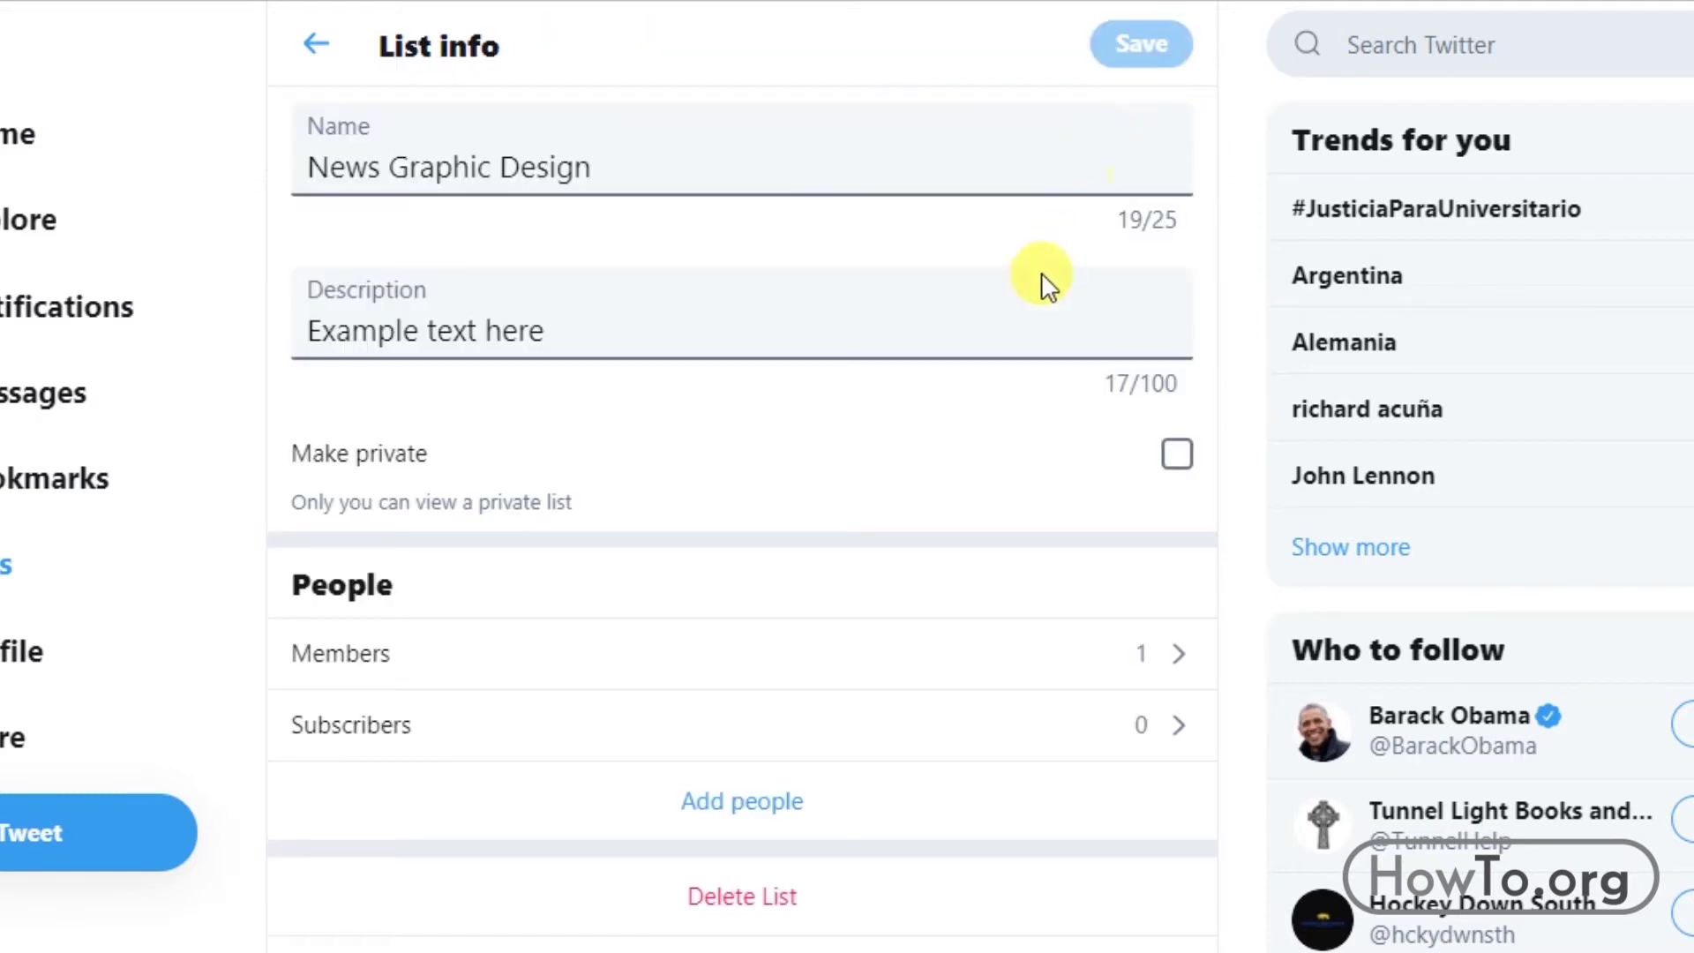
Delete the News Graphic Design list and confirm the deletion
{"action": "left_click", "coordinate": [741, 913]}
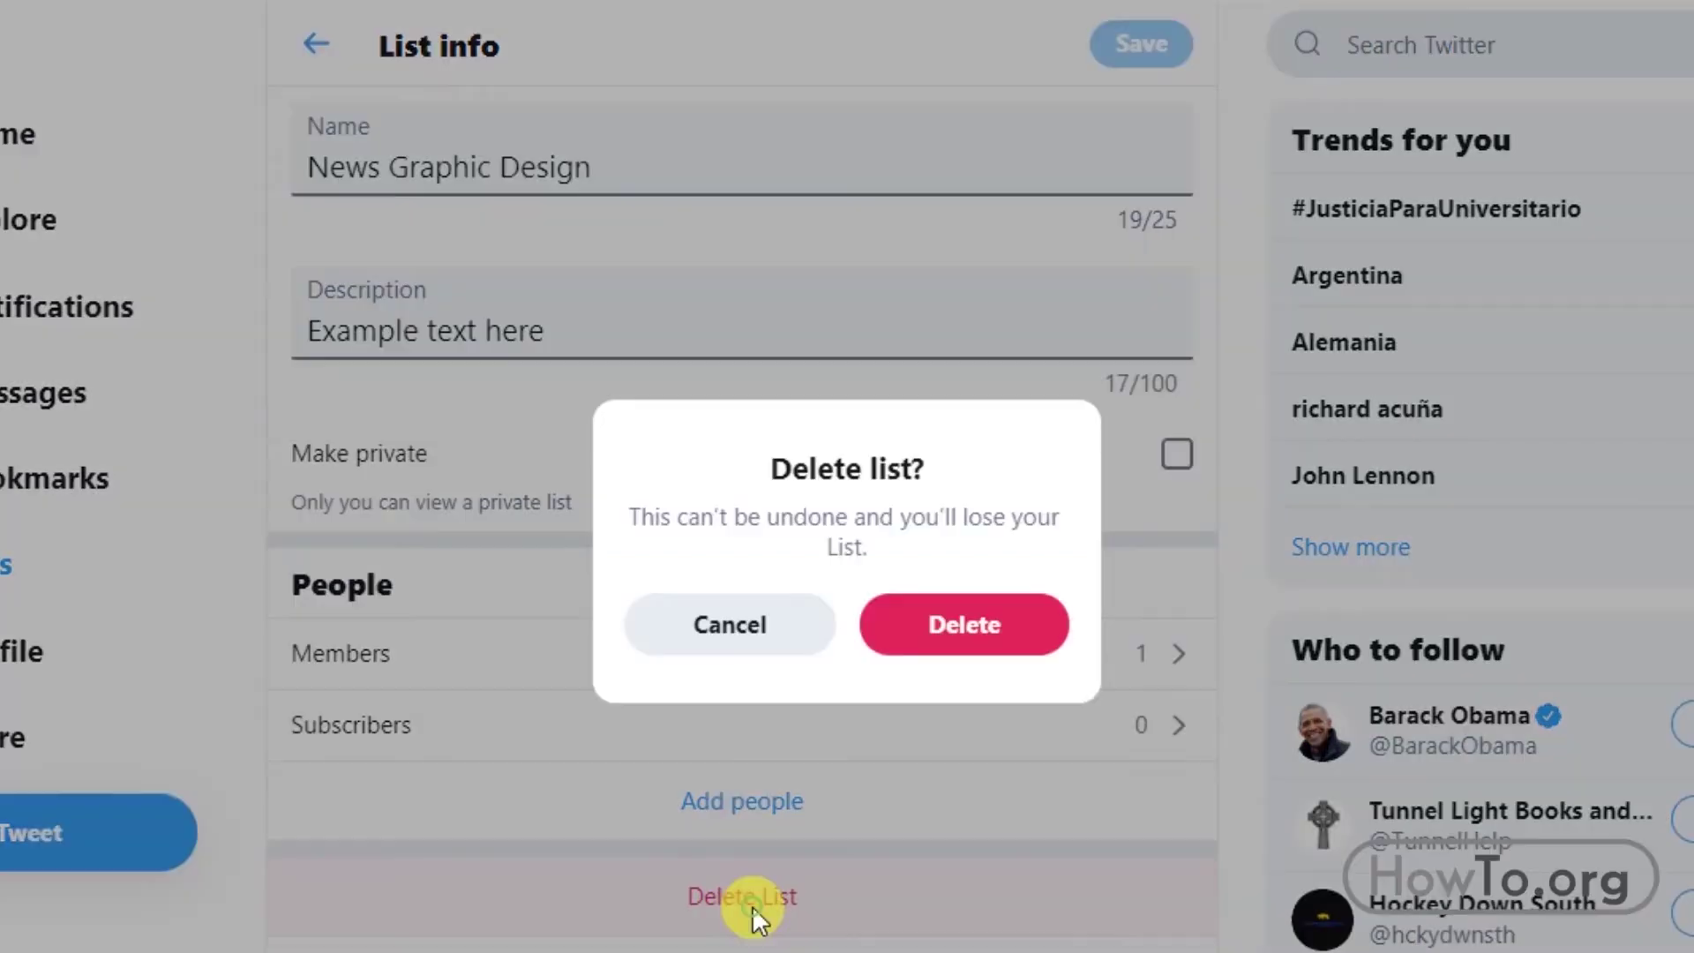
{"action": "left_click", "coordinate": [941, 632]}
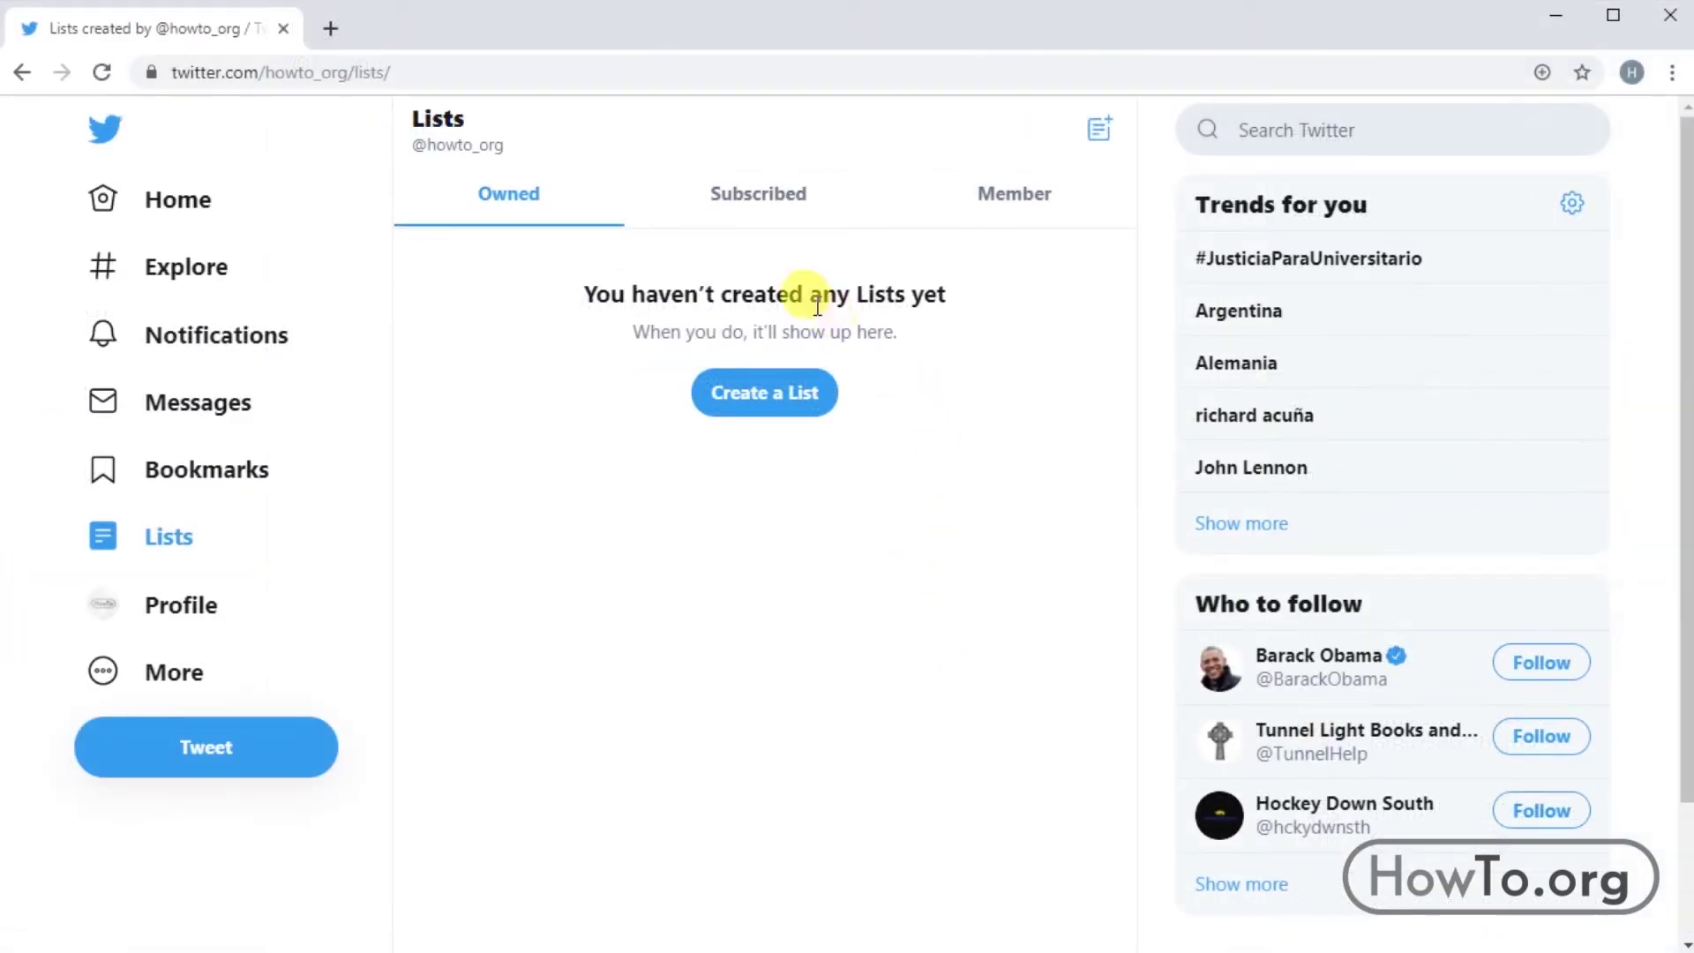